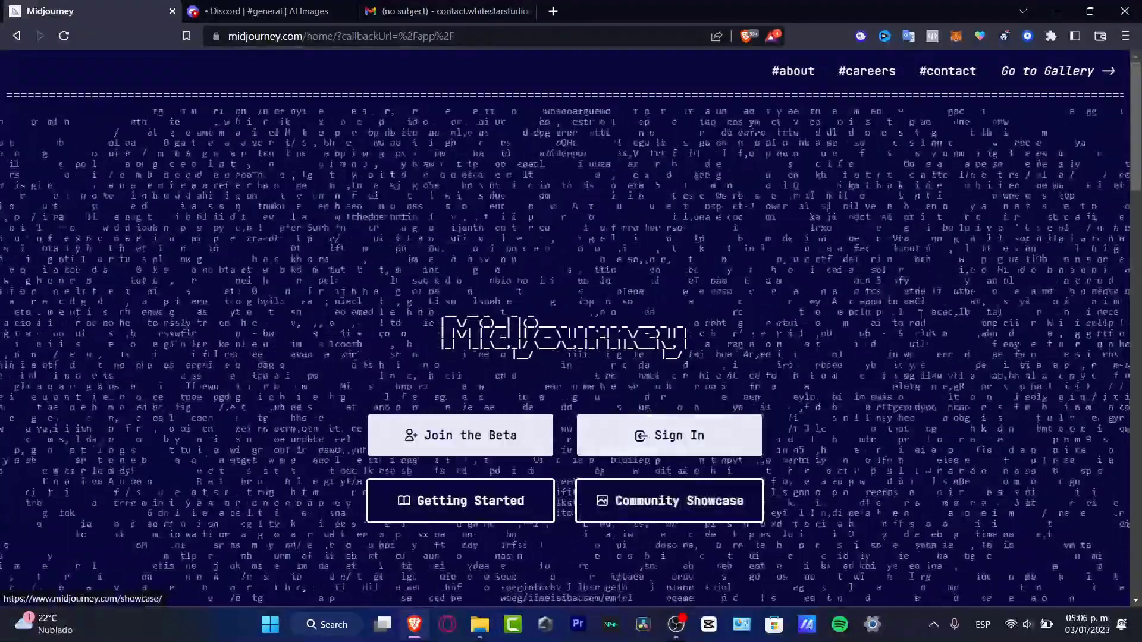
Zoom the Midjourney homepage out, then back to its normal size
key("ctrl+plus")
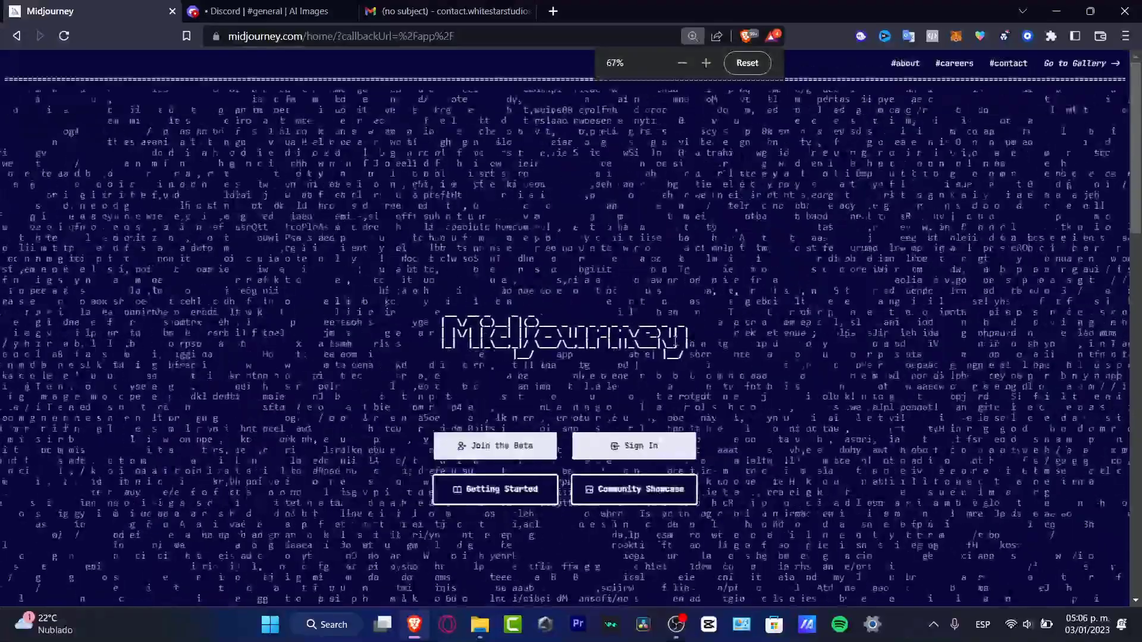
key("ctrl+plus")
key("ctrl+plus")
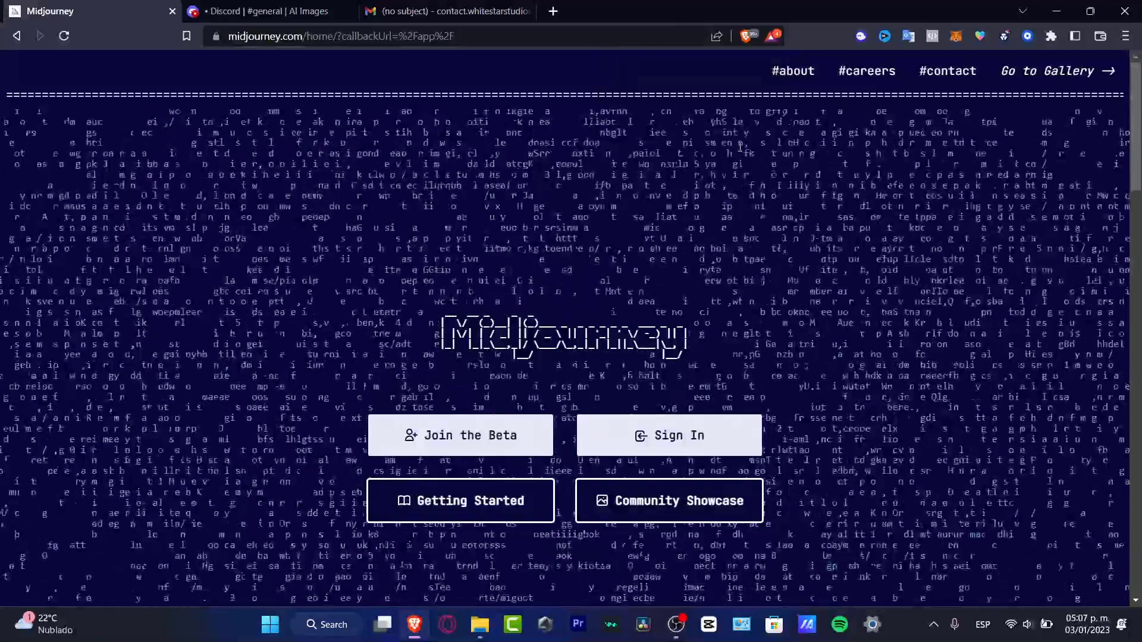
Search 'discord' in a new Brave tab and open the Discord website from the results
left_click(552, 10)
type("ds")
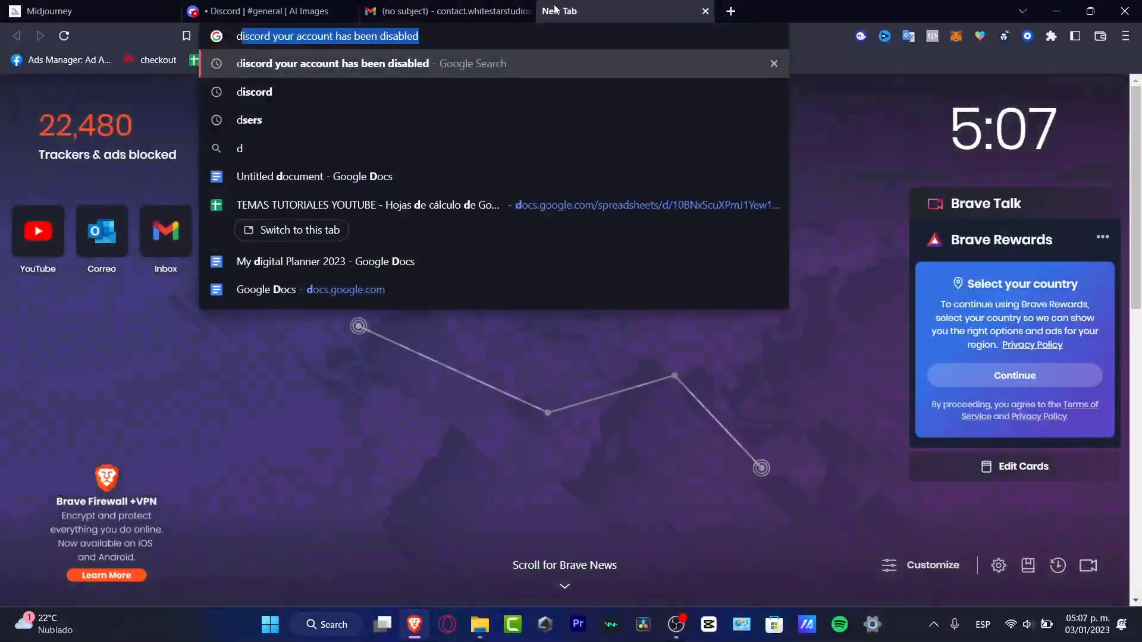
type("iscord")
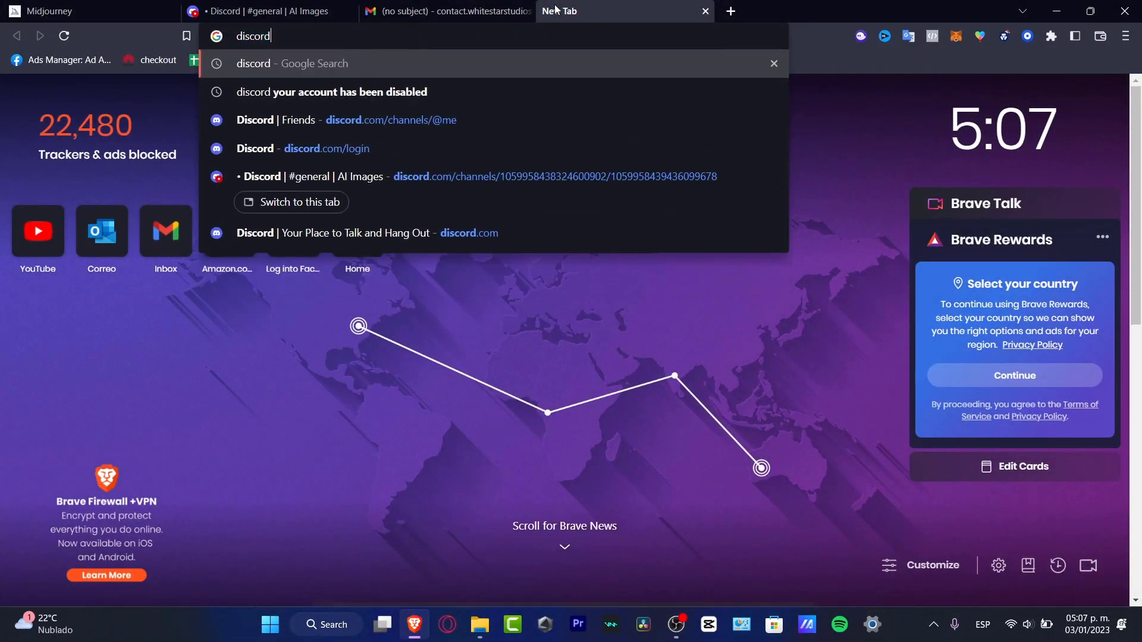
key("Return")
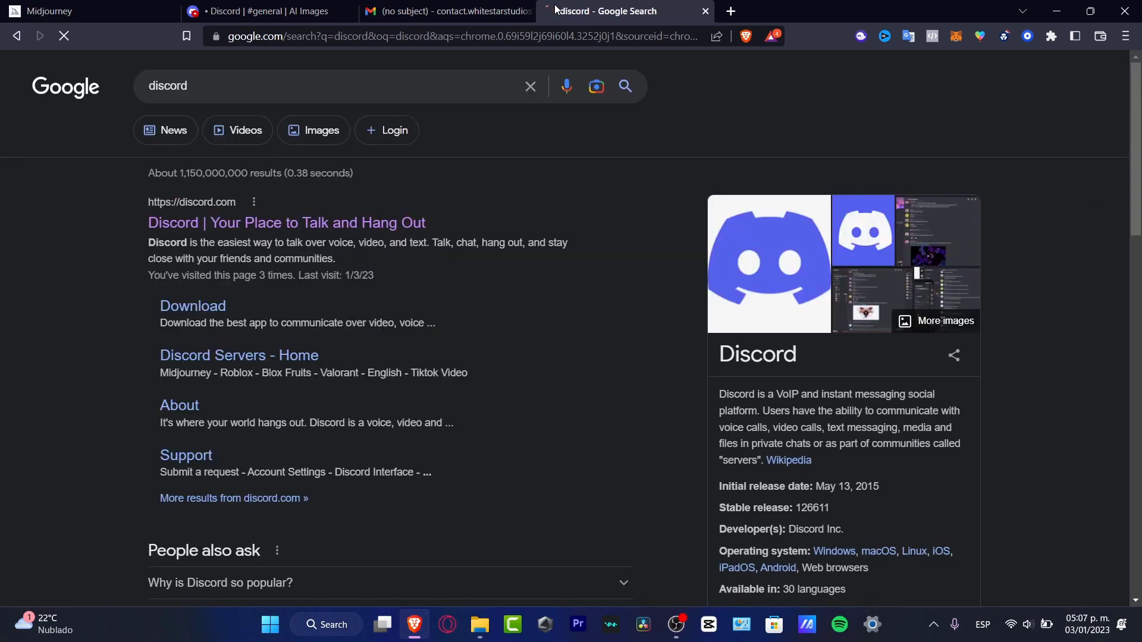
left_click(392, 220)
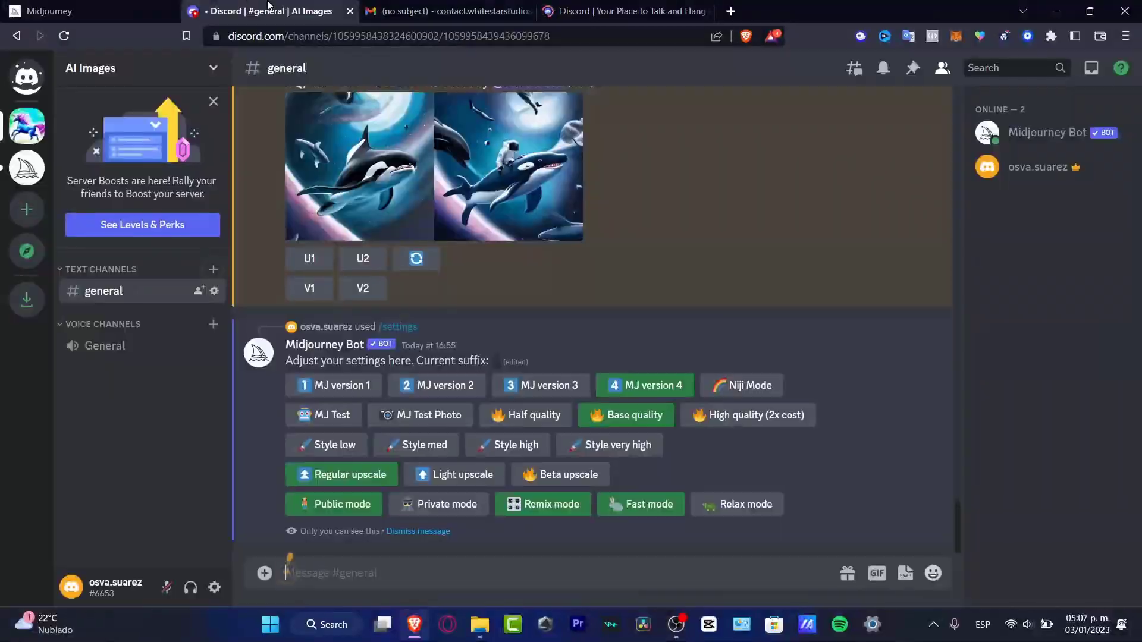
left_click(258, 11)
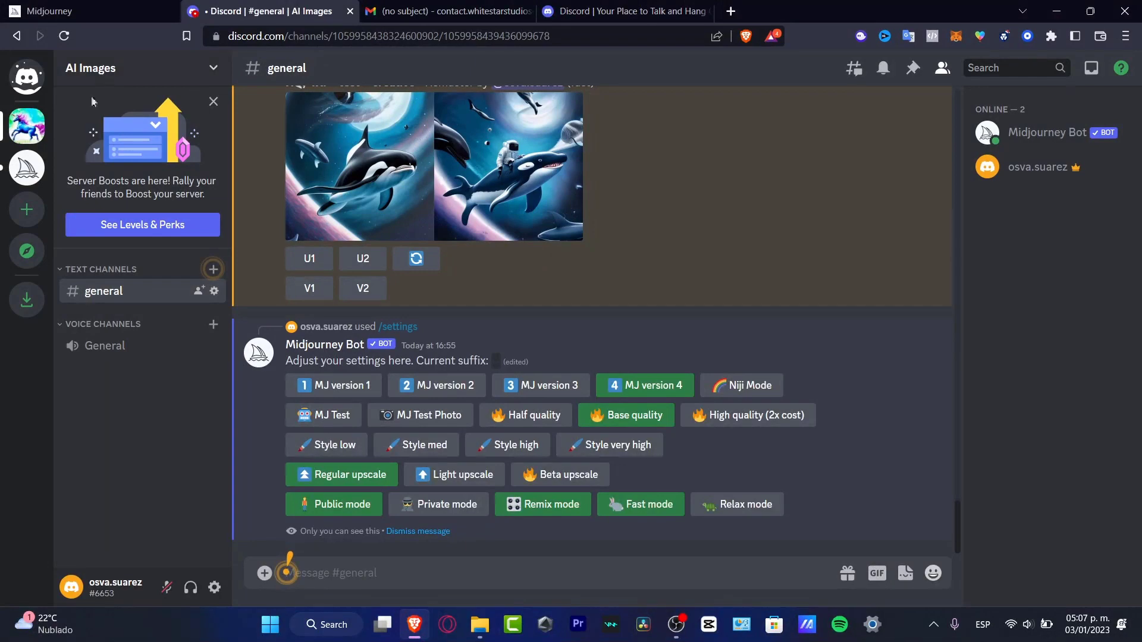
left_click(33, 79)
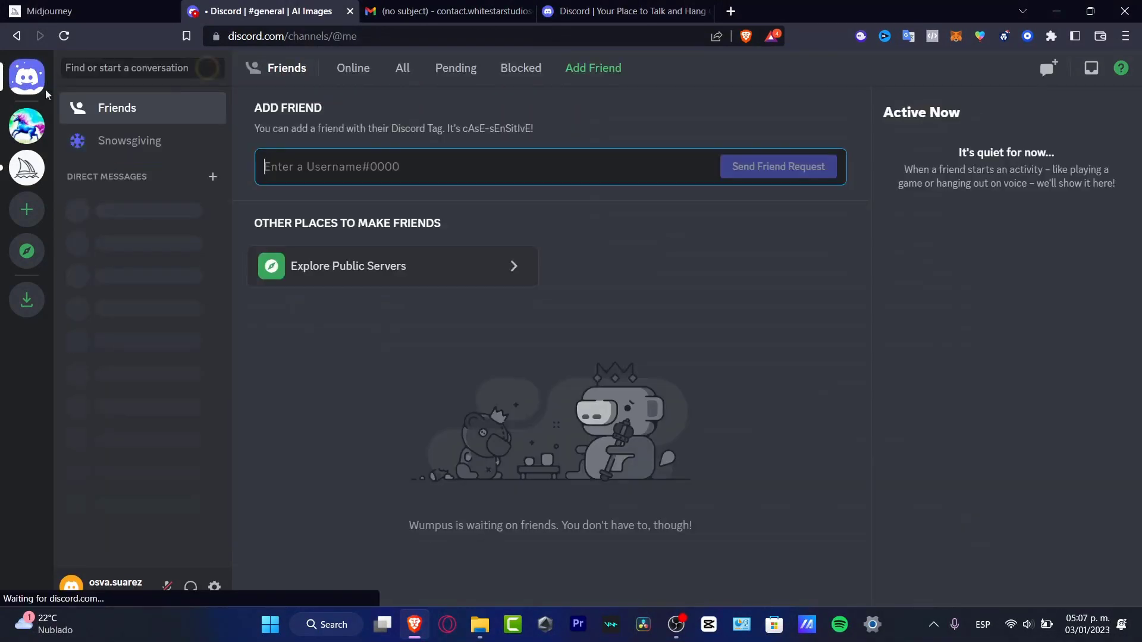
left_click(40, 176)
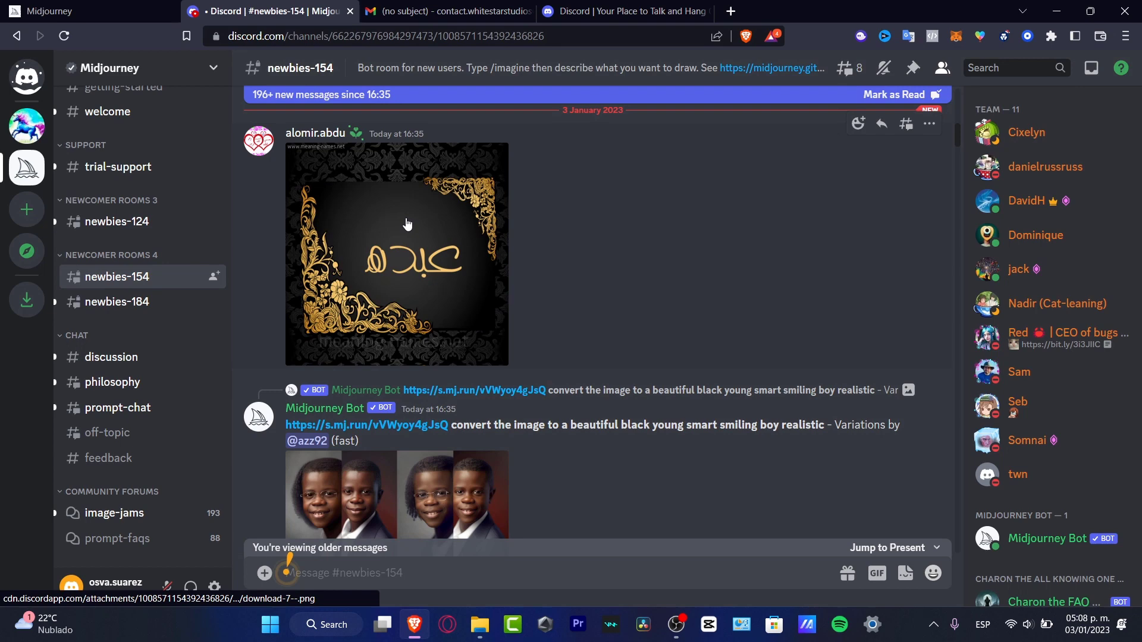
scroll(562, 262, "down", 3)
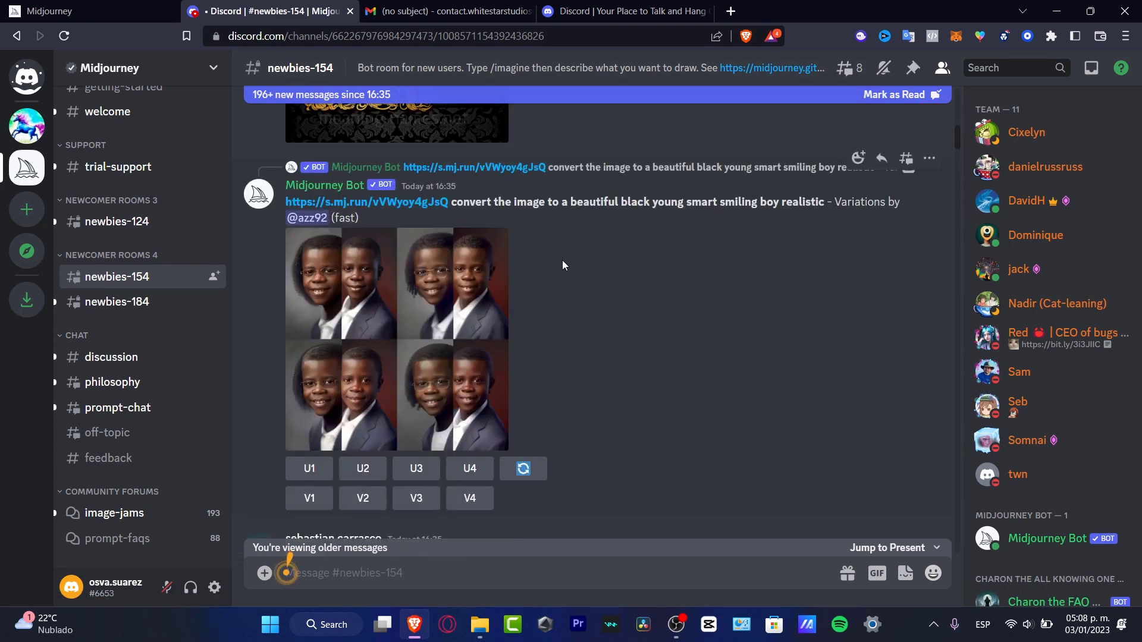
left_click(153, 301)
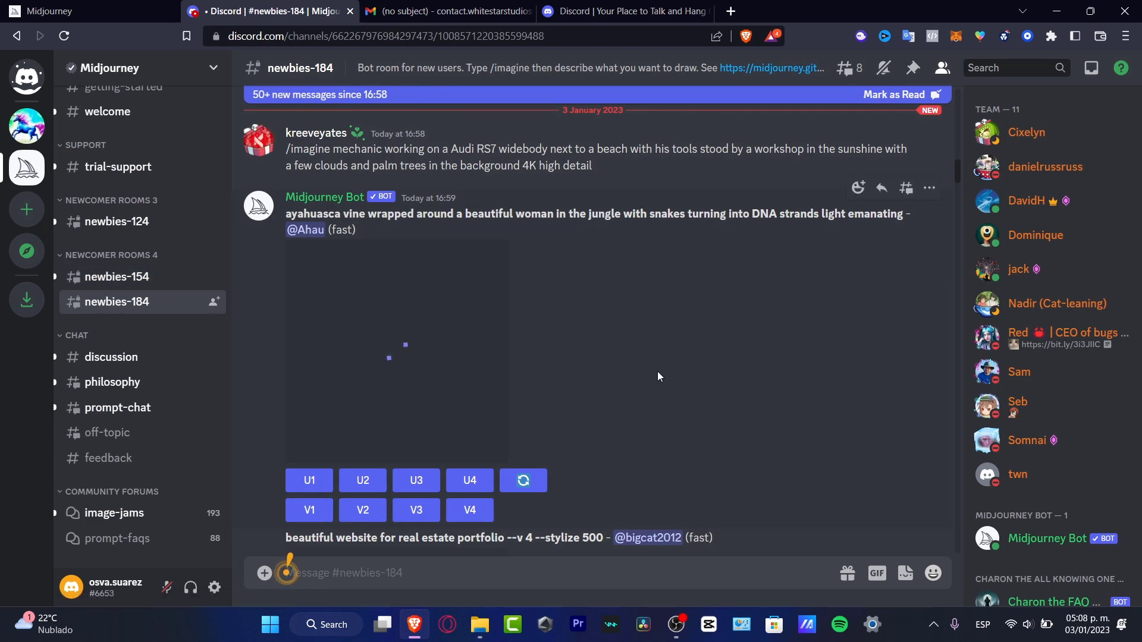
scroll(657, 376, "down", 3)
scroll(657, 376, "up", 10)
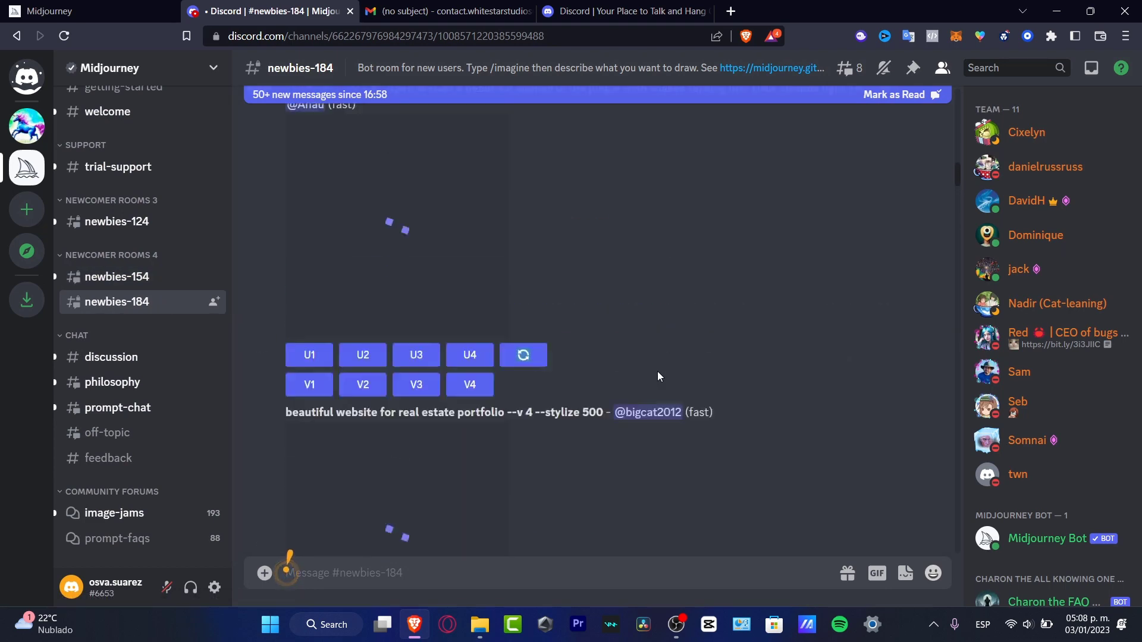
scroll(657, 371, "up", 5)
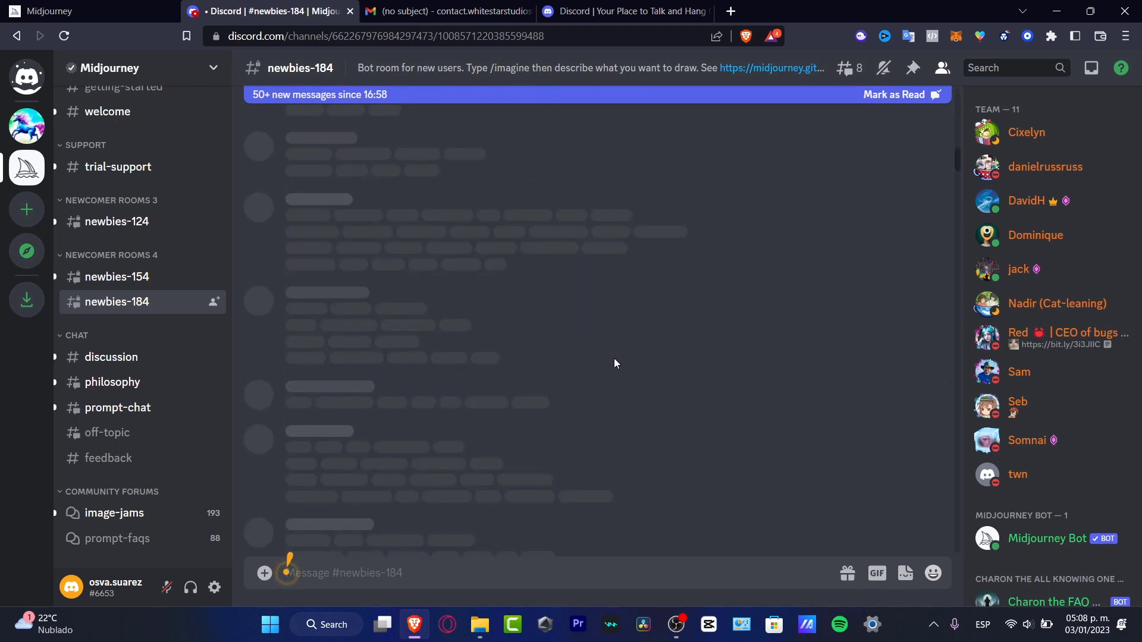
scroll(615, 363, "up", 5)
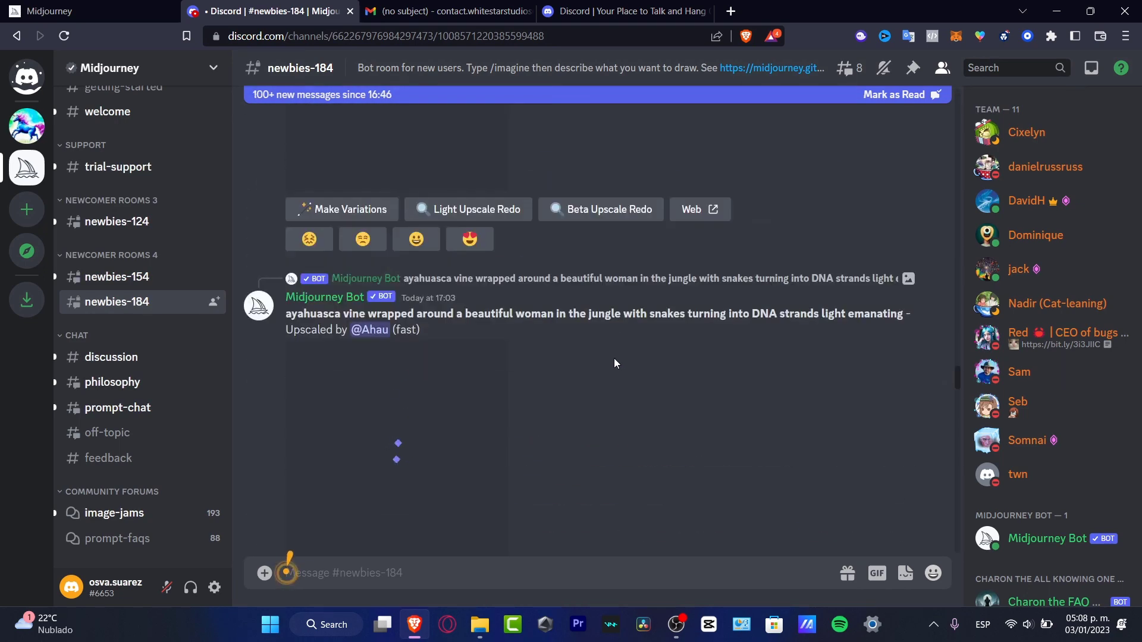
scroll(614, 358, "up", 4)
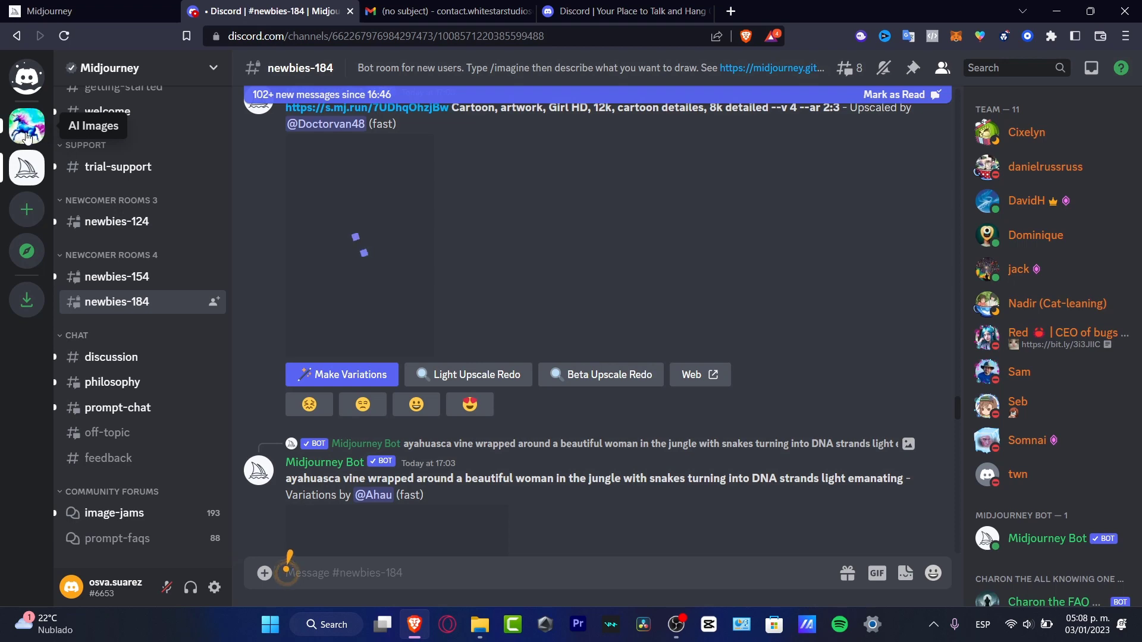
left_click(102, 277)
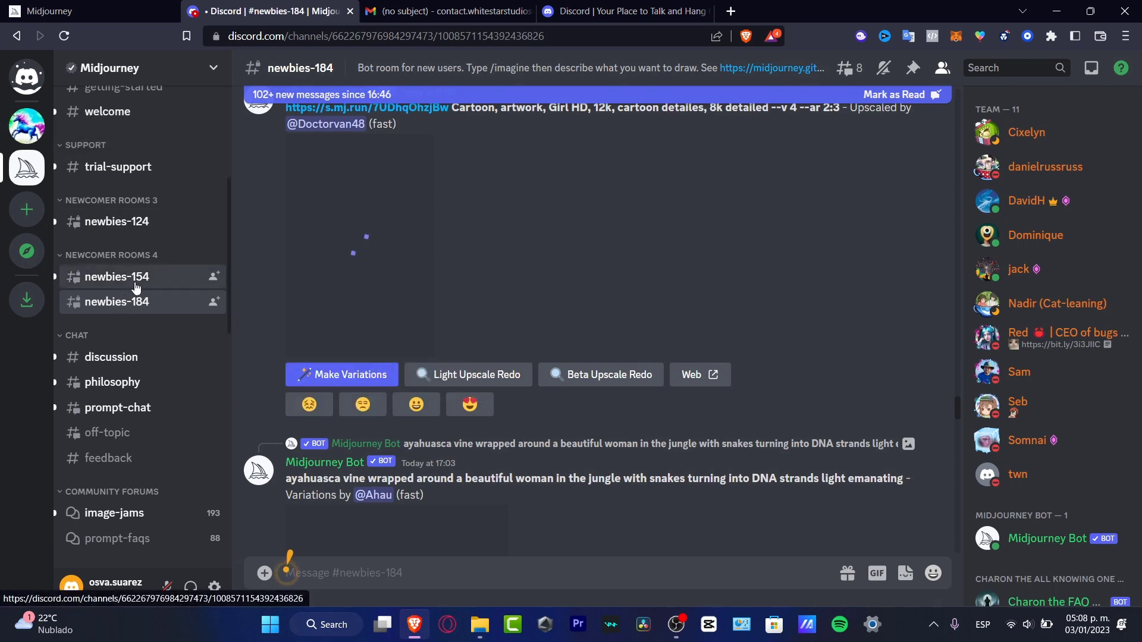
left_click(1044, 542)
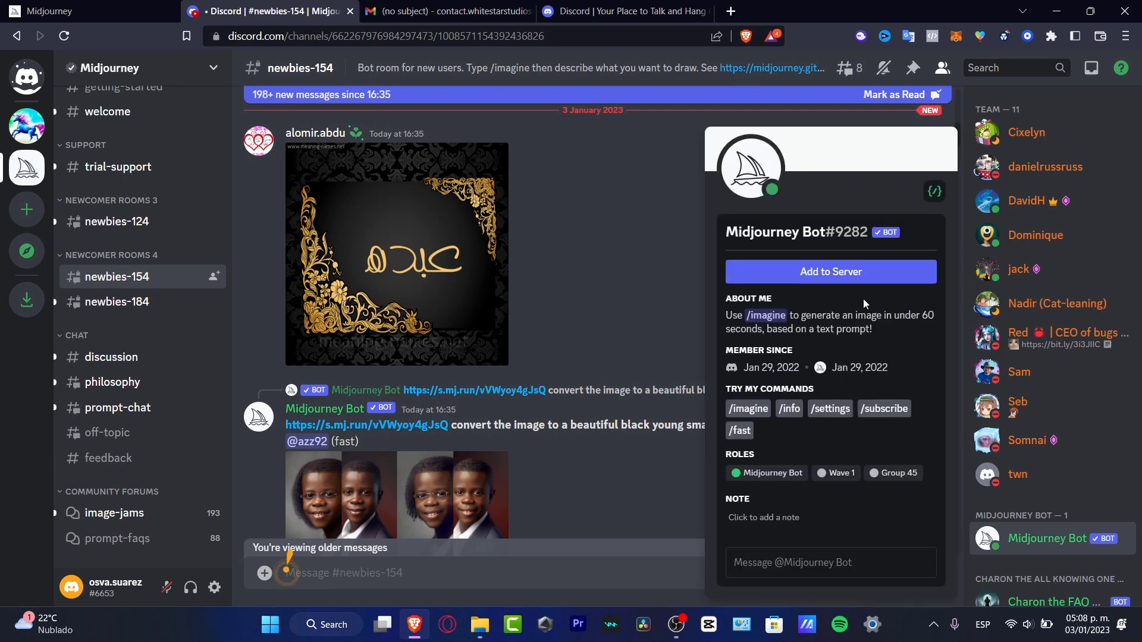
left_click(27, 126)
scroll(761, 362, "up", 15)
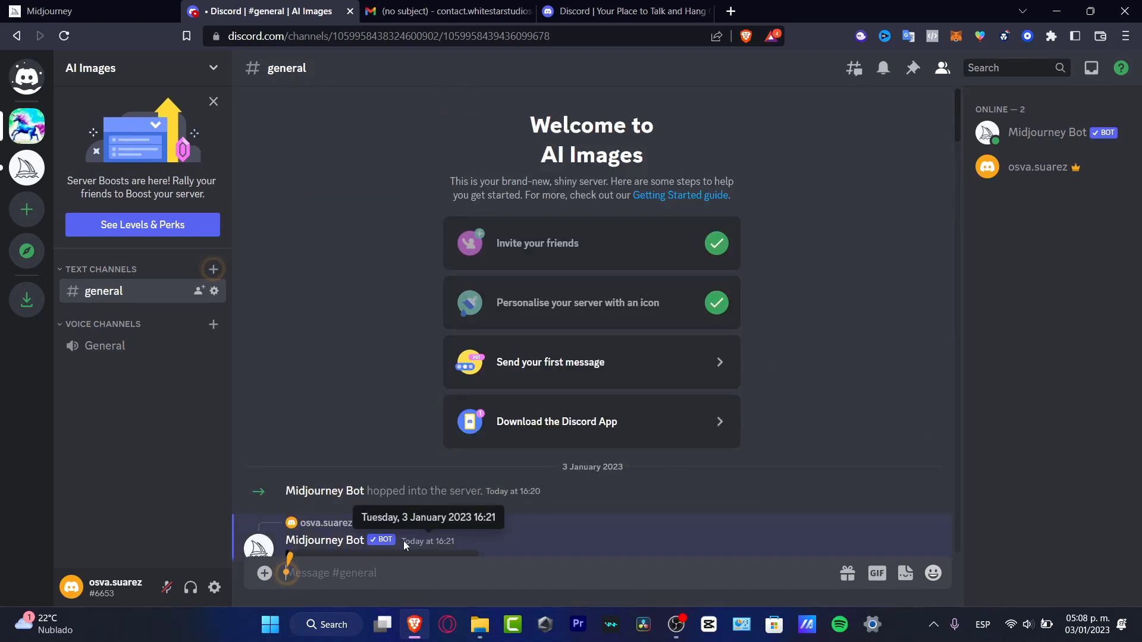
scroll(540, 504, "down", 6)
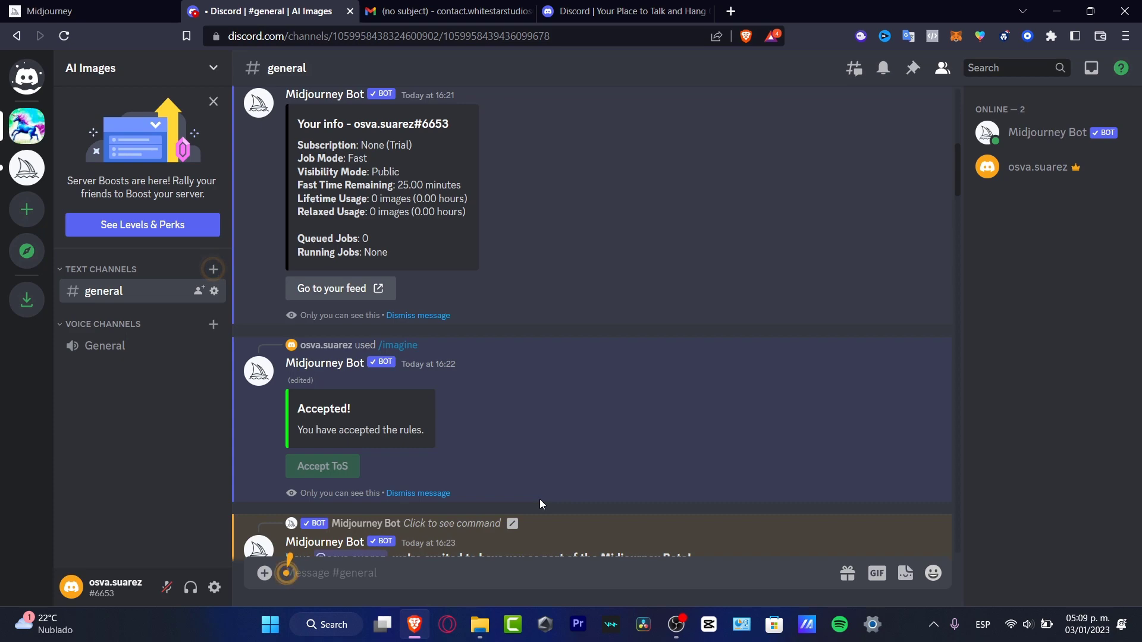
scroll(507, 350, "down", 10)
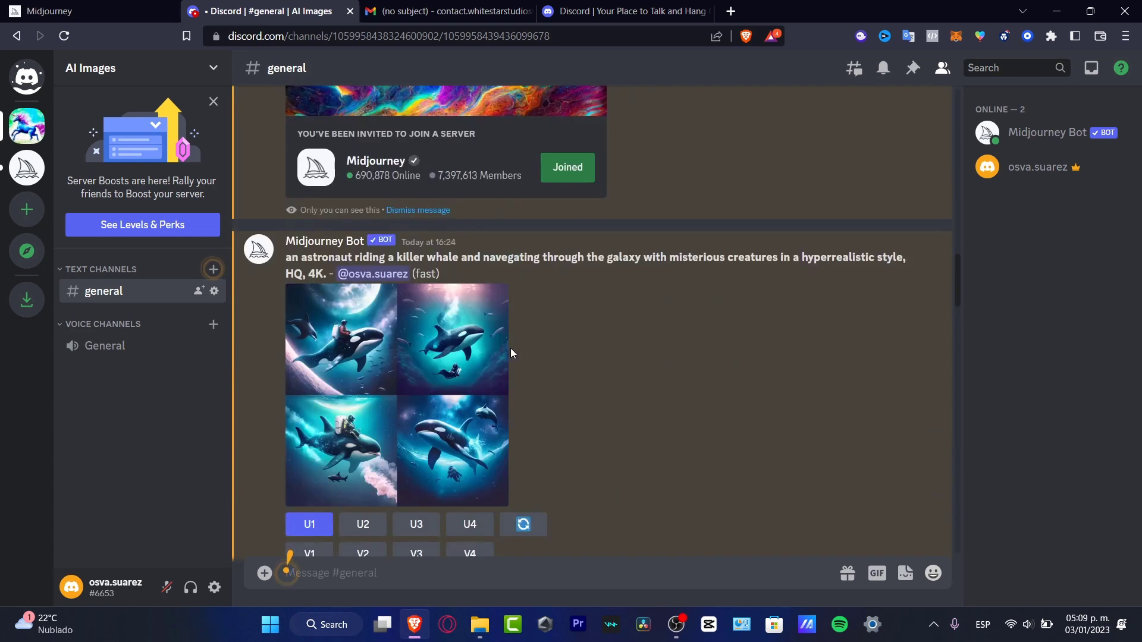
scroll(510, 350, "down", 10)
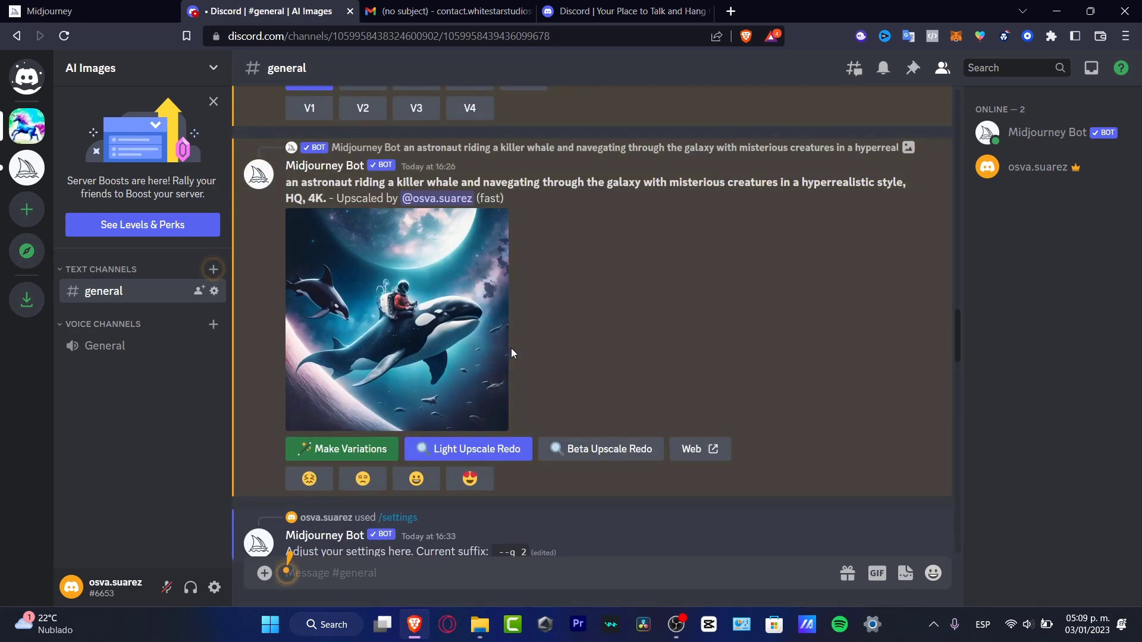
scroll(512, 354, "down", 10)
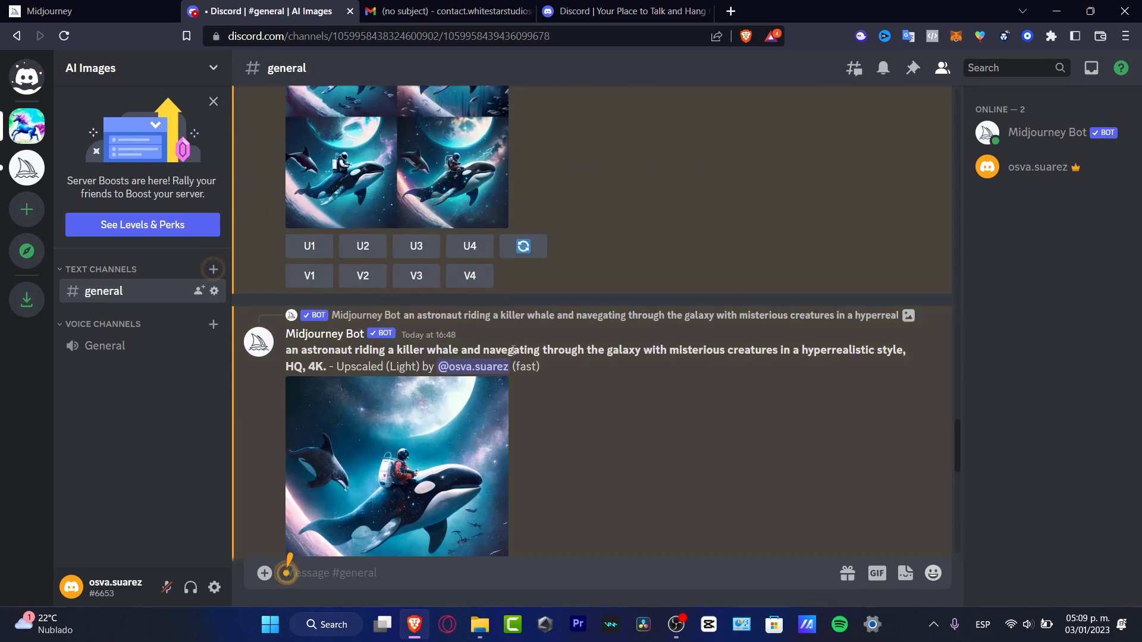
scroll(512, 349, "down", 8)
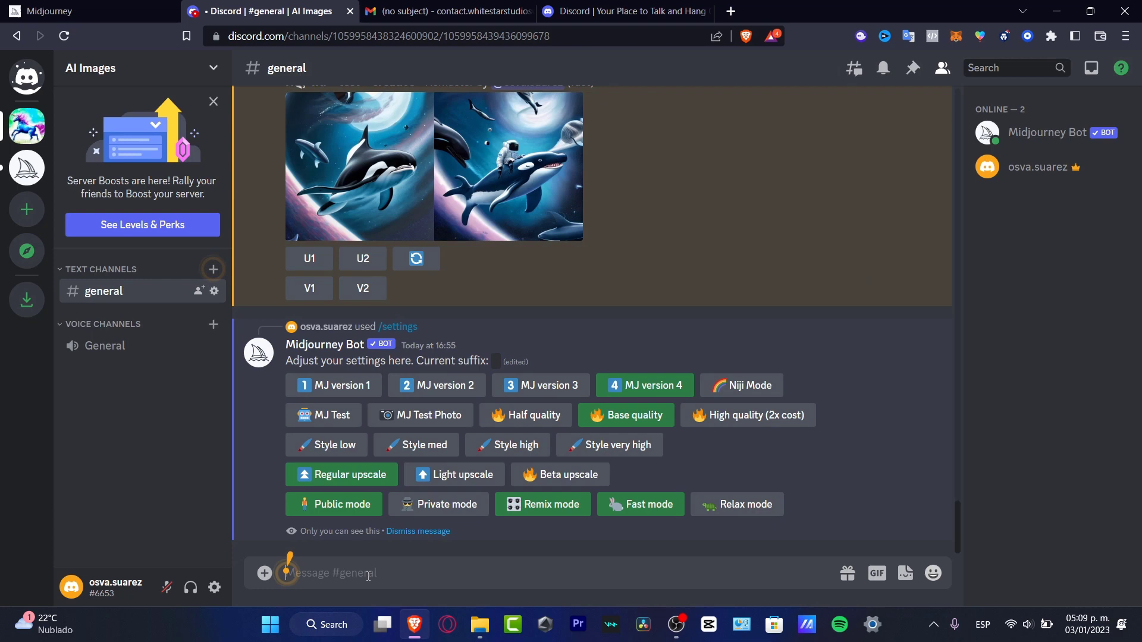
type("/")
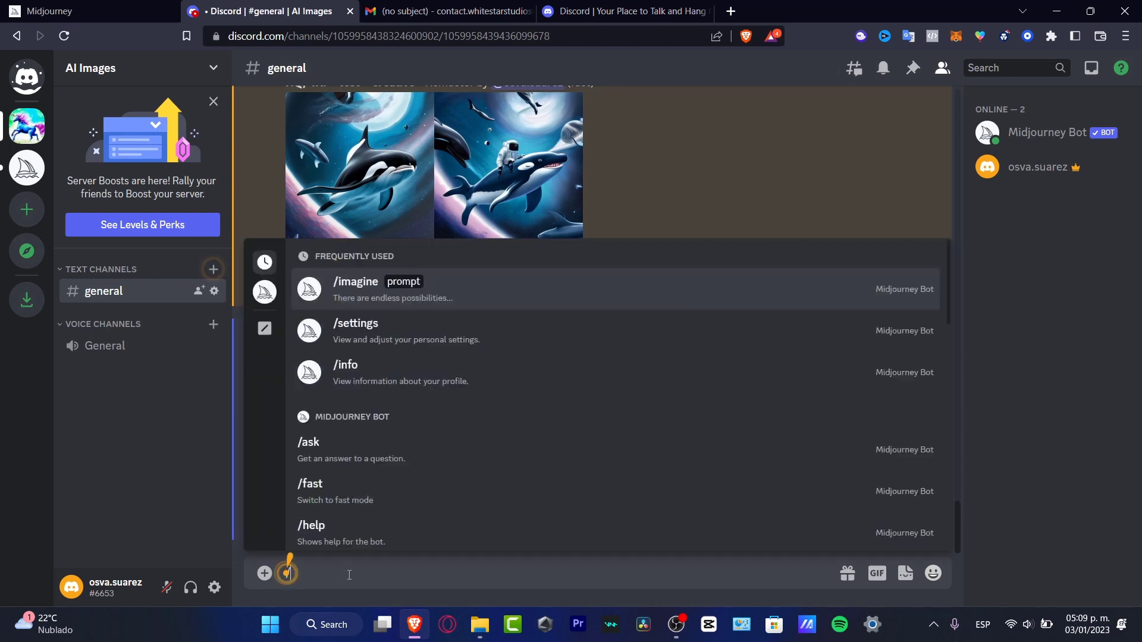
type("settin")
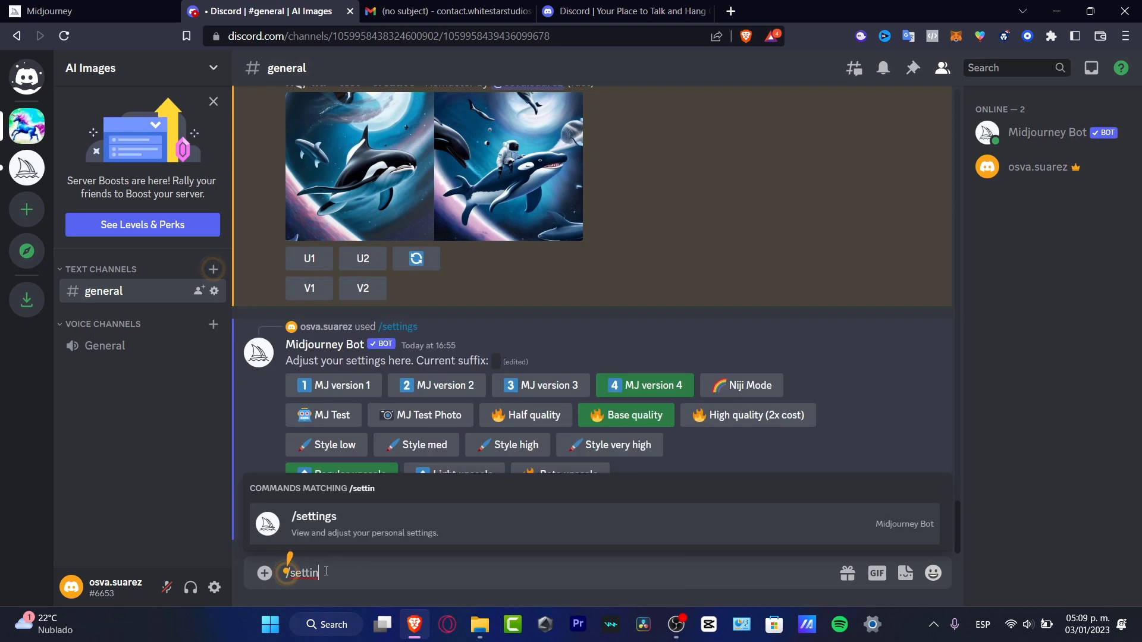
left_click(711, 267)
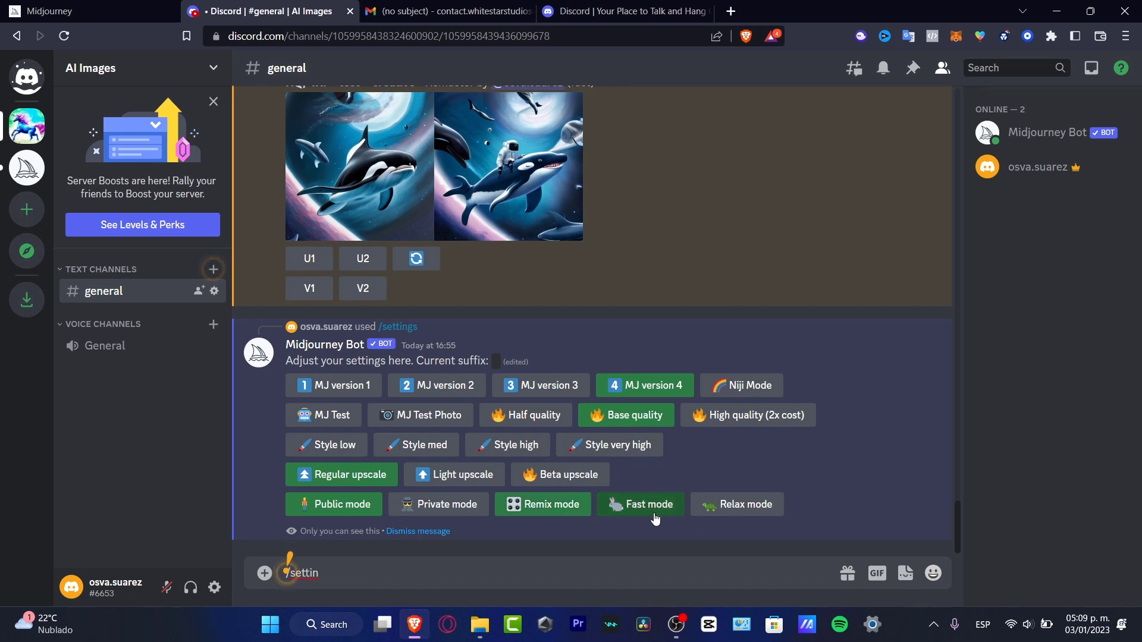
double_click(287, 573)
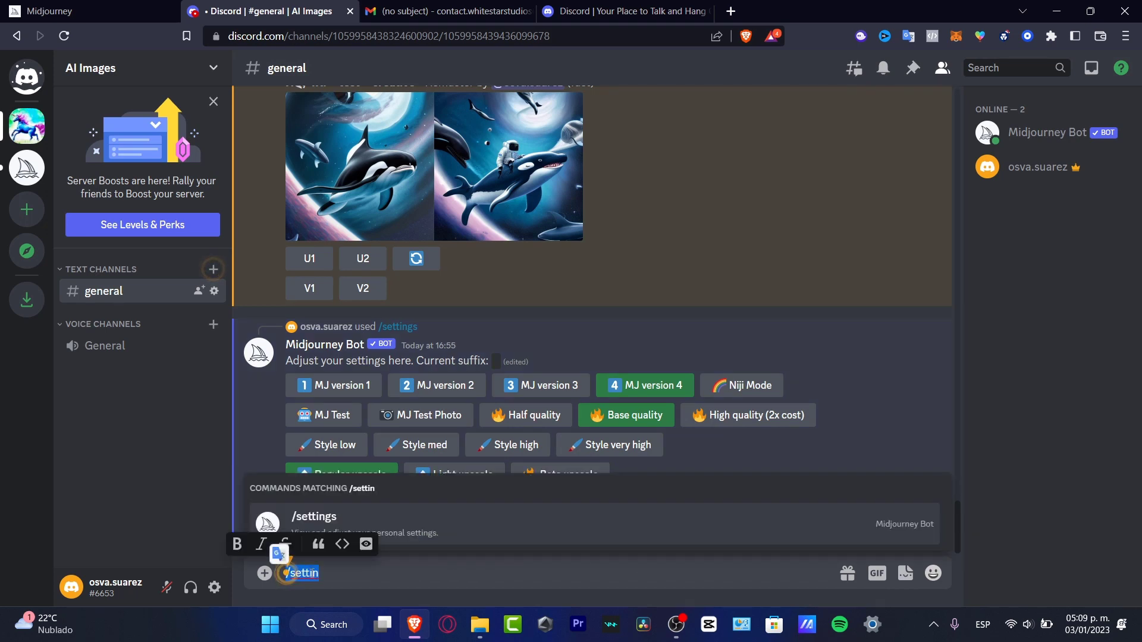
key("BackSpace")
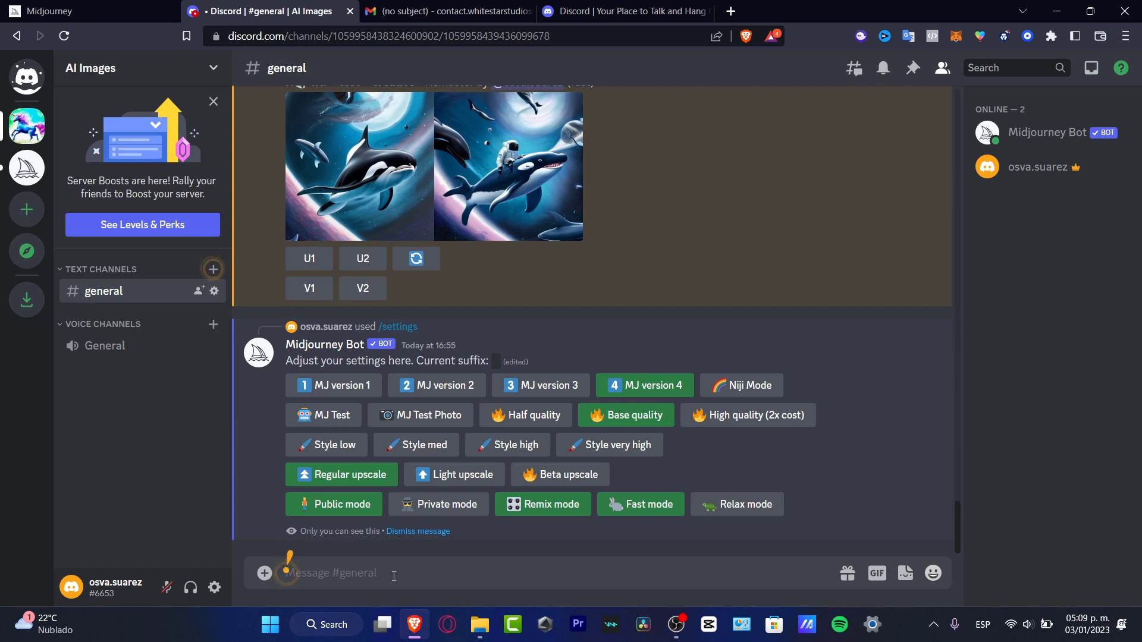
Check the Gmail message with the two photo attachments, then return to Discord's #general tab
left_click(443, 10)
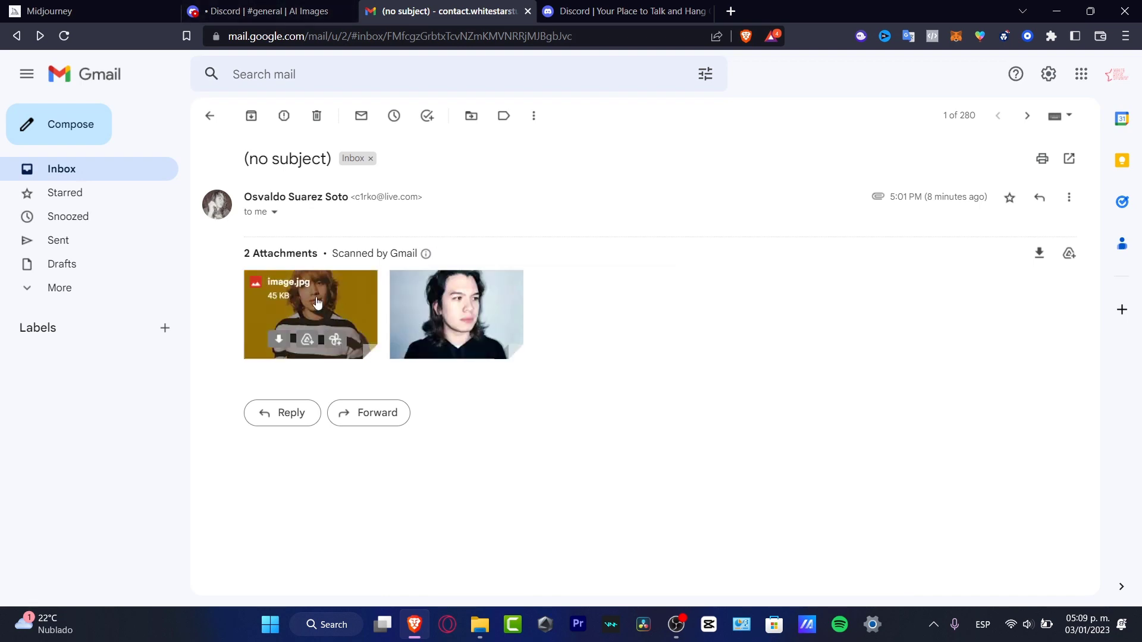
mouse_move(459, 303)
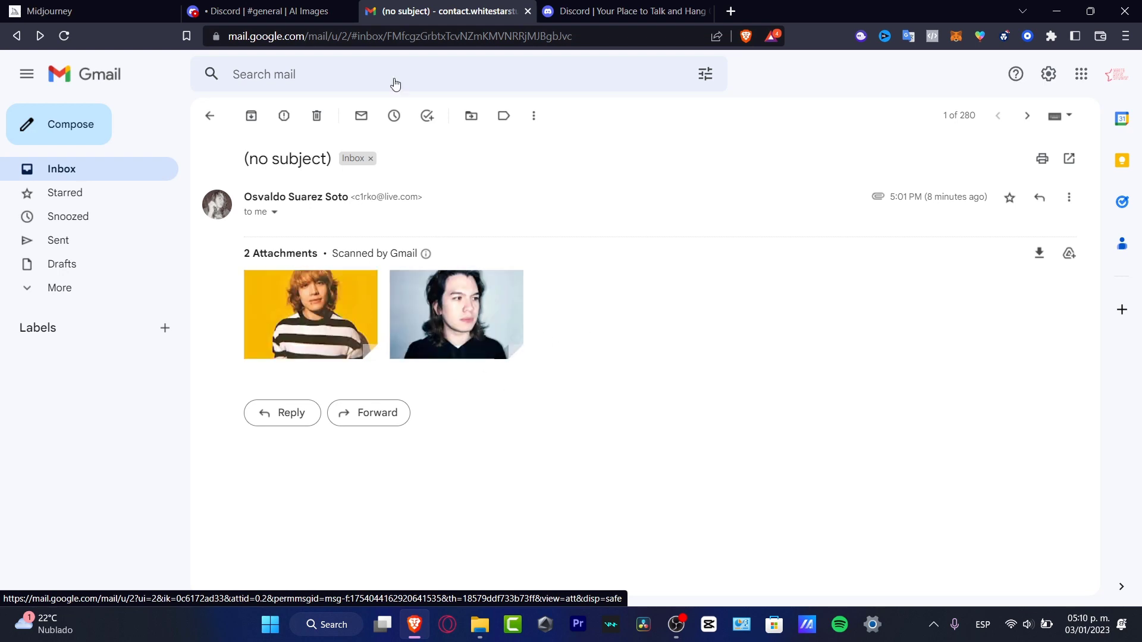
left_click(308, 10)
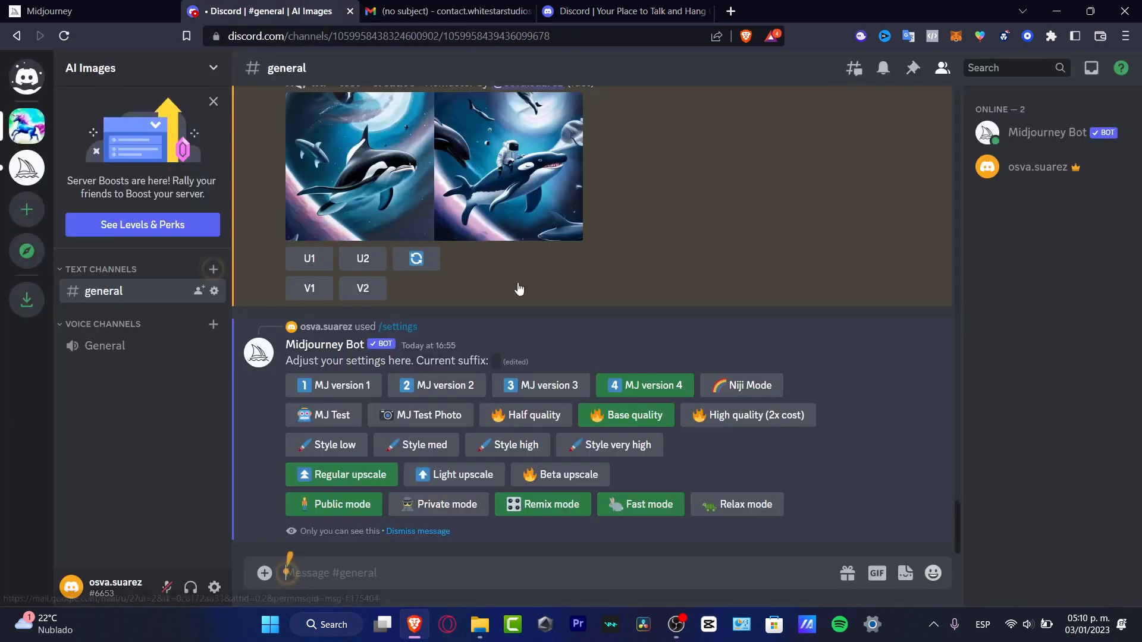
Drag 2021-10-02.jpg from File Explorer's Desktop MODEL folder into Discord's message box
left_click(487, 635)
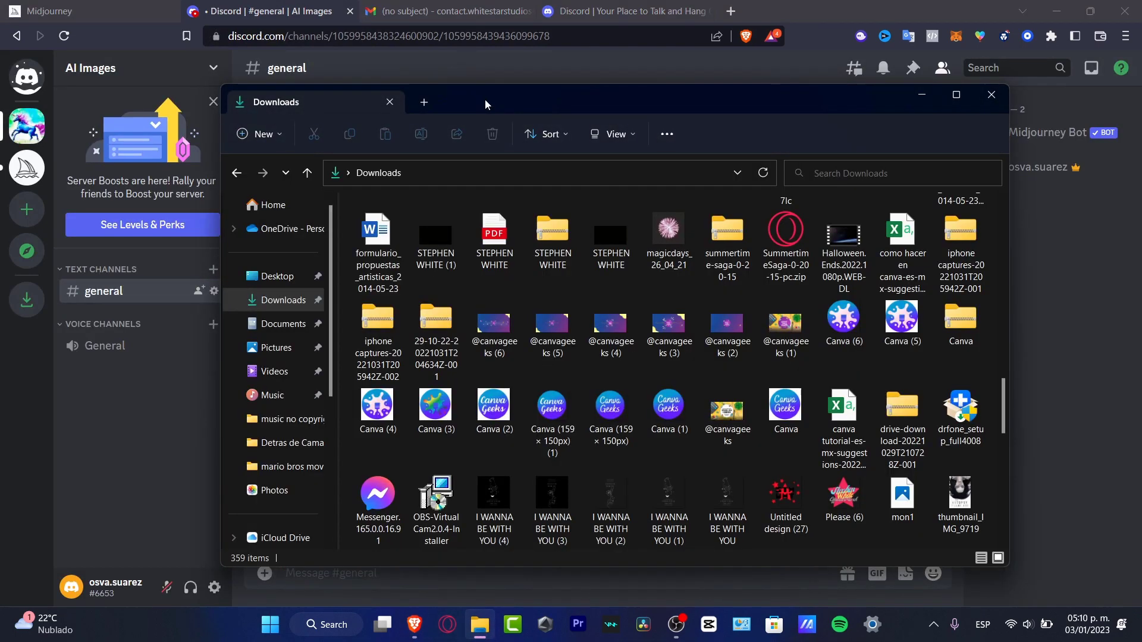
left_click_drag(485, 104, 655, 88)
left_click(484, 262)
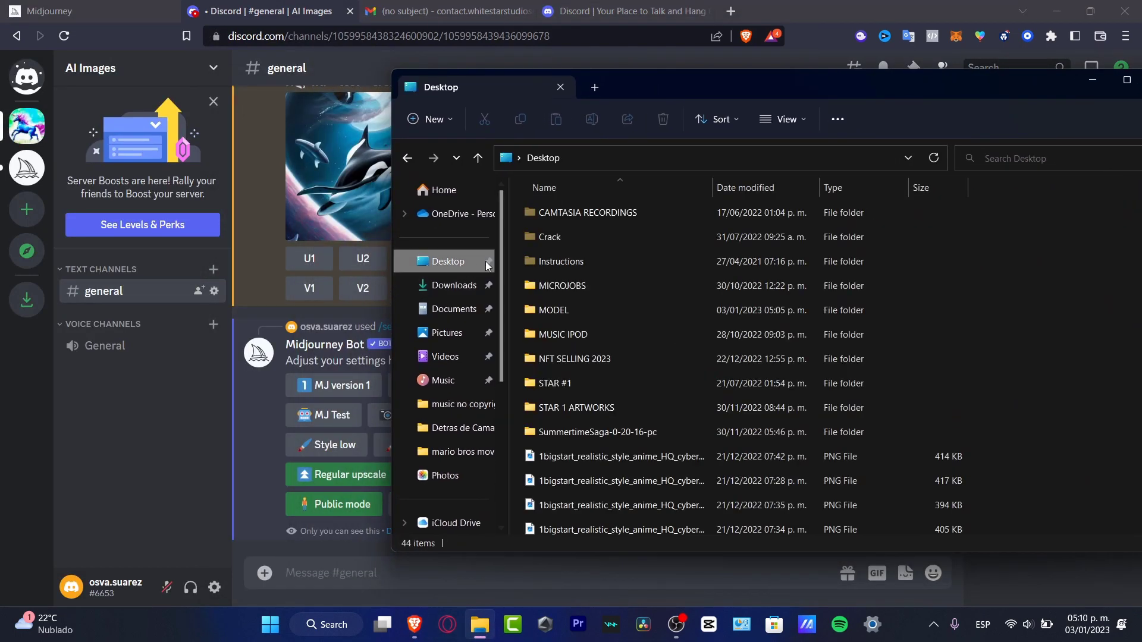
double_click(601, 321)
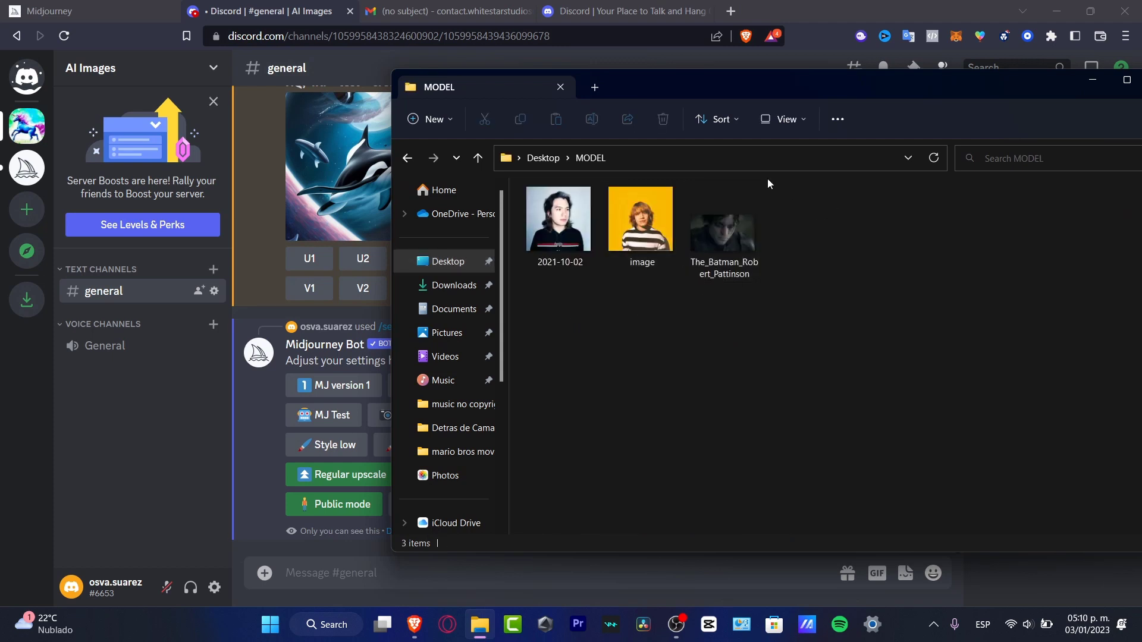
left_click_drag(719, 95, 948, 113)
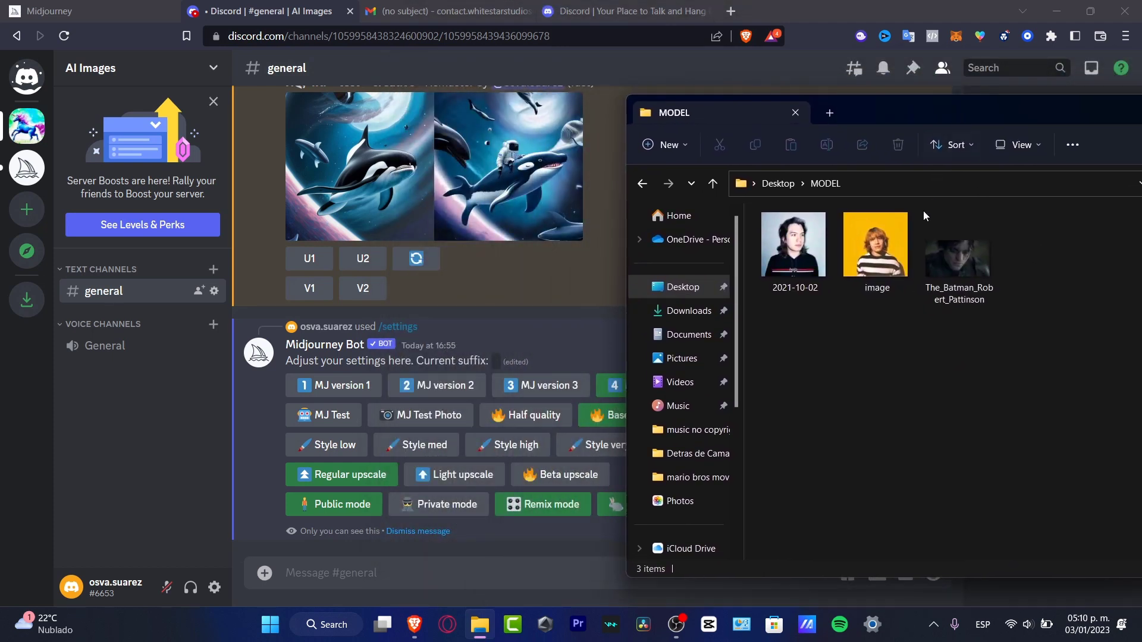
left_click(804, 261)
left_click_drag(804, 261, 517, 450)
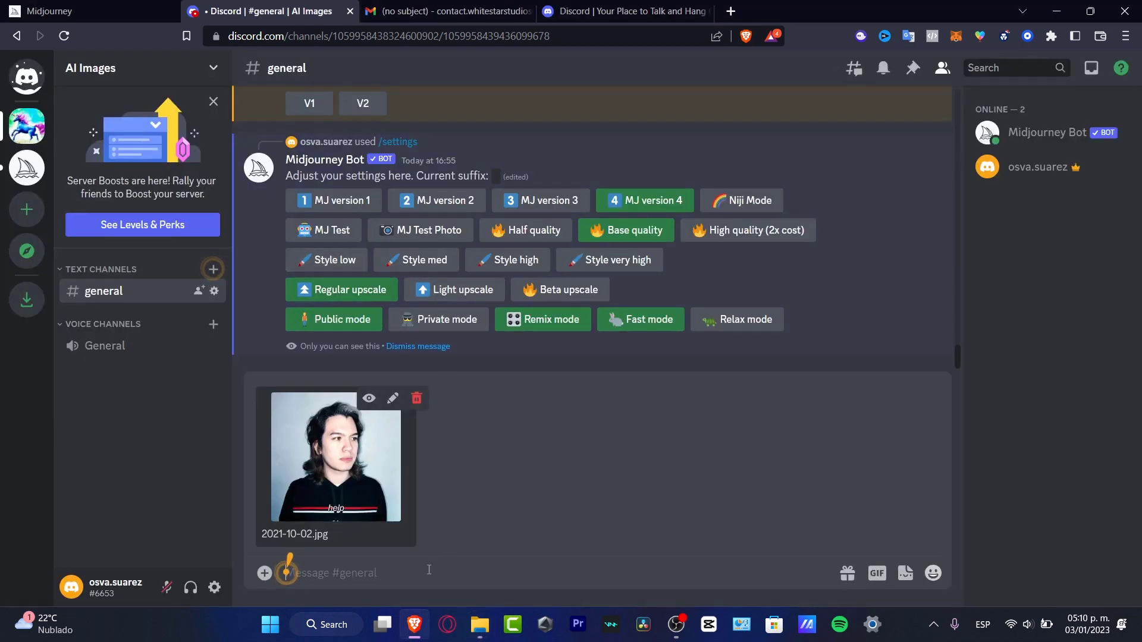
Send the 2021-10-02 photo to #general and copy the image from its enlarged view
key("Return")
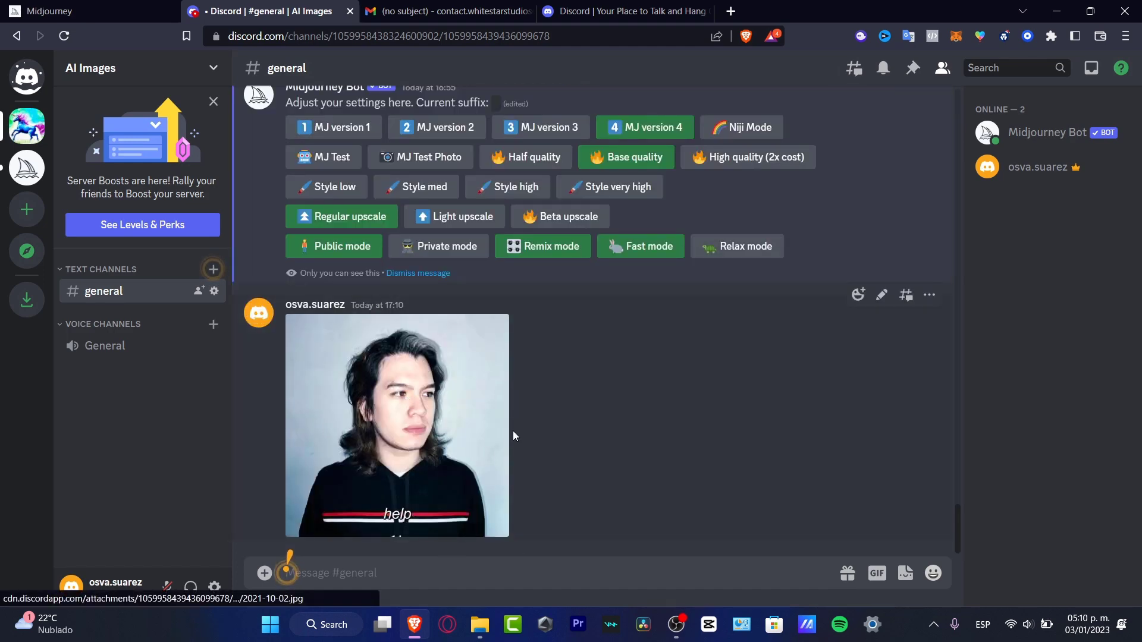
right_click(433, 435)
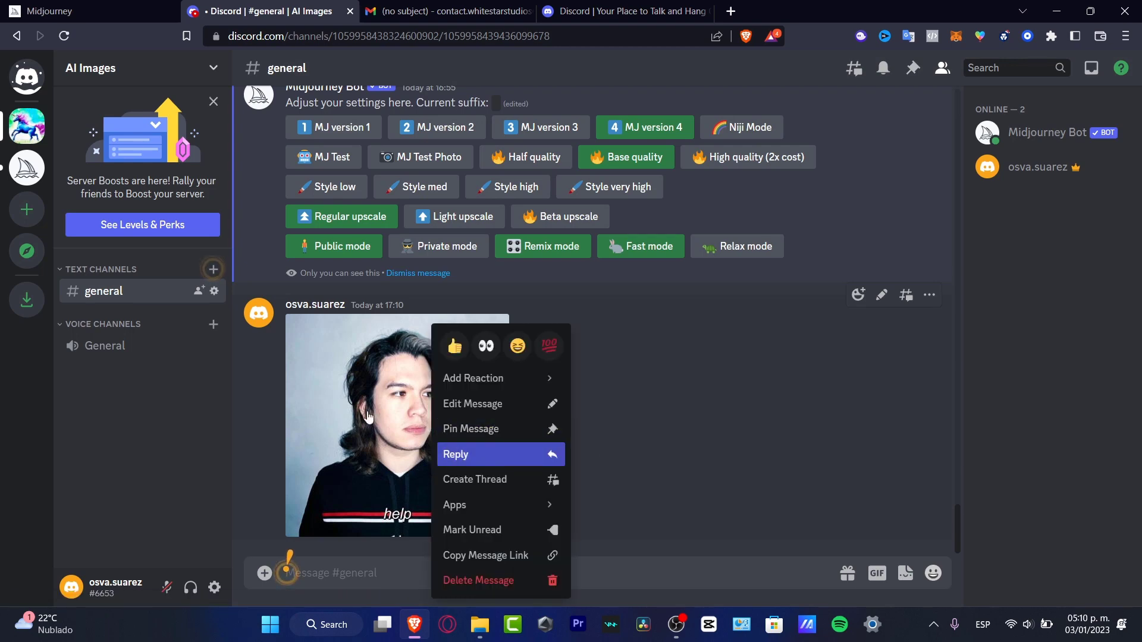
left_click(363, 391)
left_click(362, 391)
right_click(534, 344)
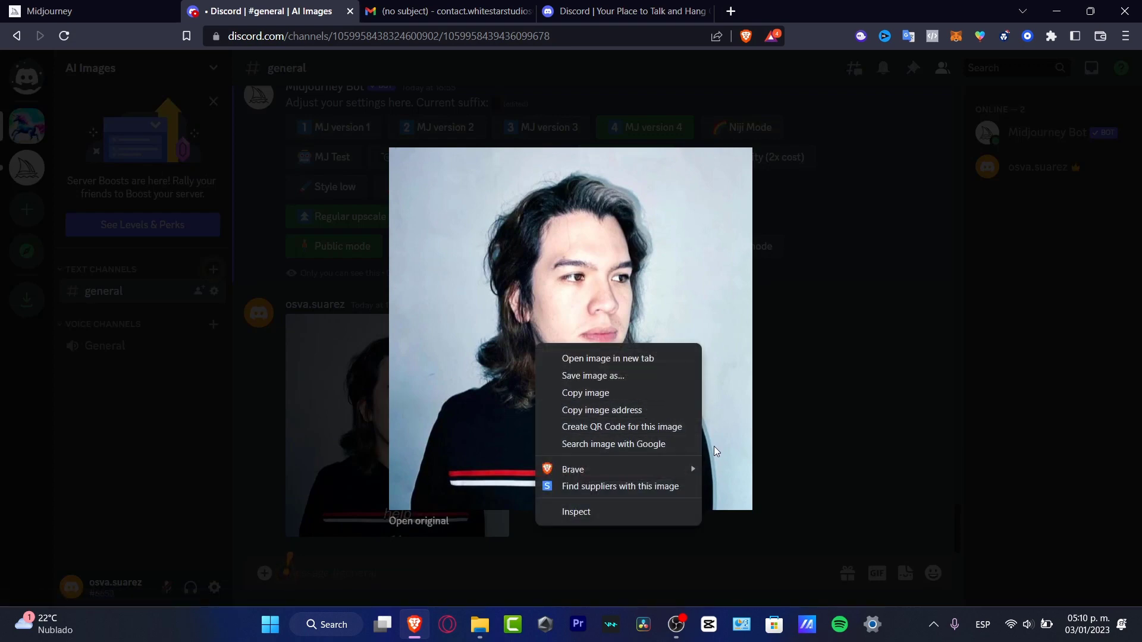
left_click(654, 393)
left_click(611, 398)
Copy the posted photo's image address from the enlarged viewer, then close it
right_click(612, 398)
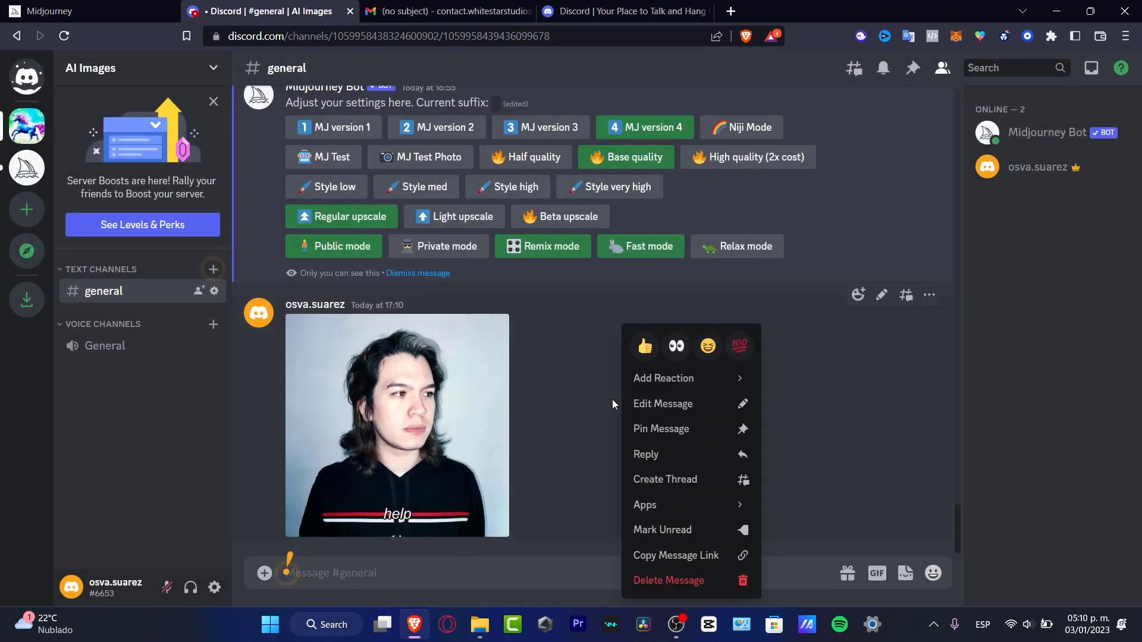
right_click(451, 411)
mouse_move(527, 506)
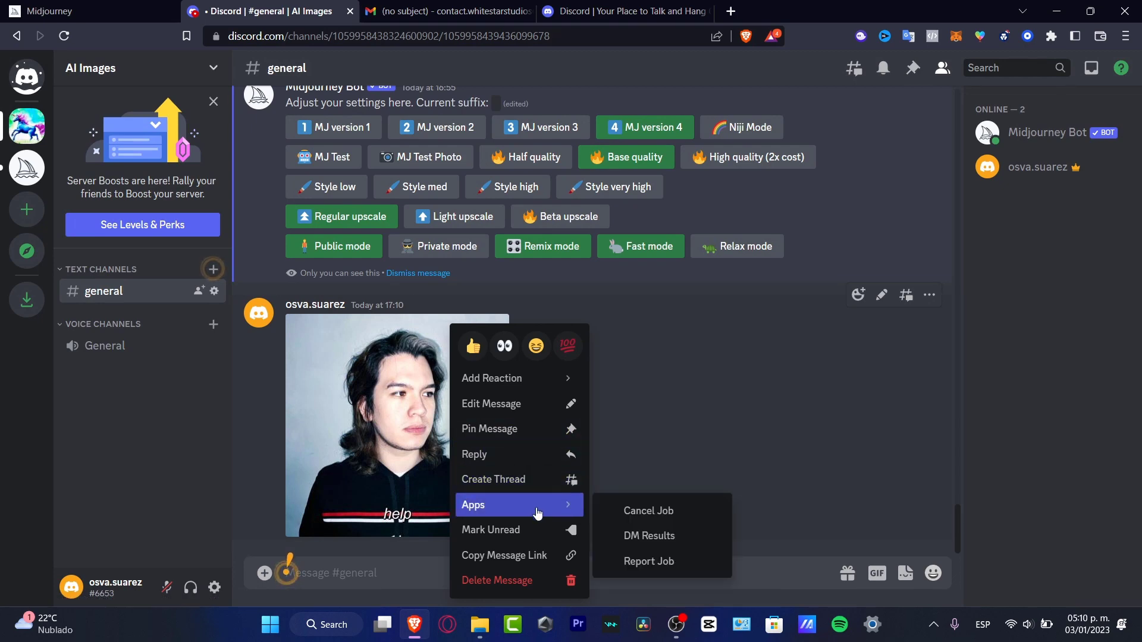
left_click(410, 428)
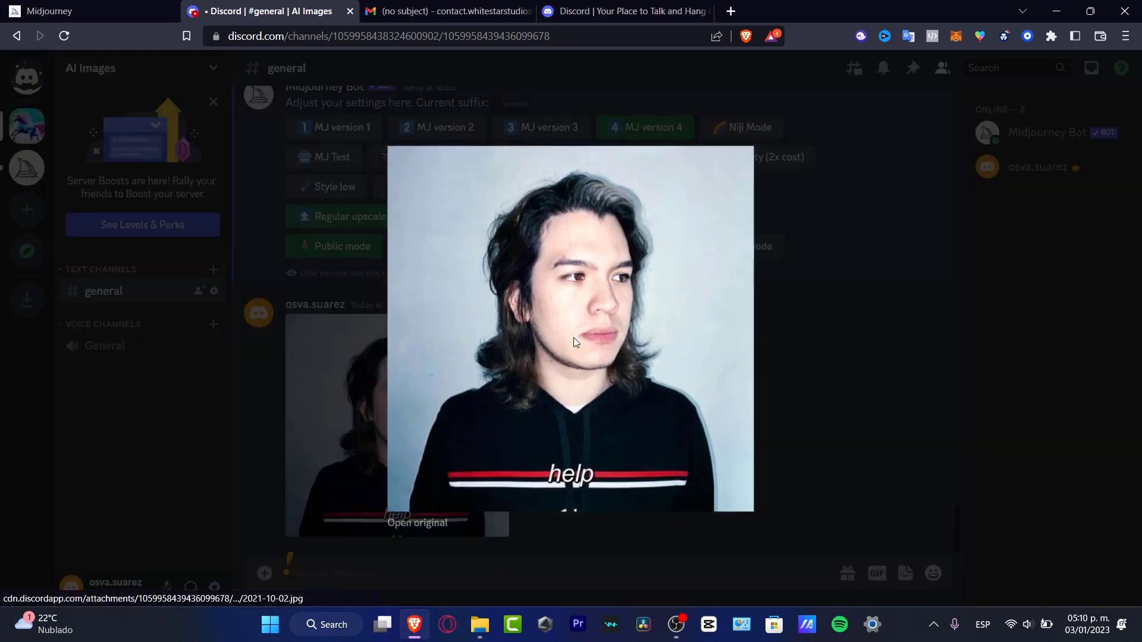
right_click(574, 339)
right_click(486, 279)
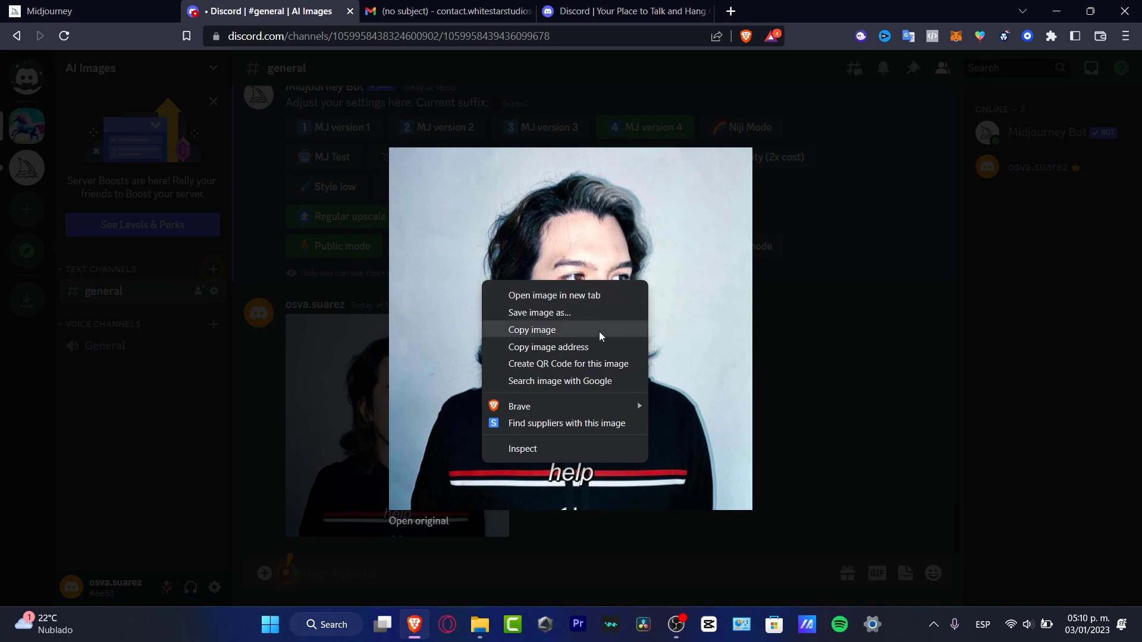
left_click(581, 347)
left_click(846, 409)
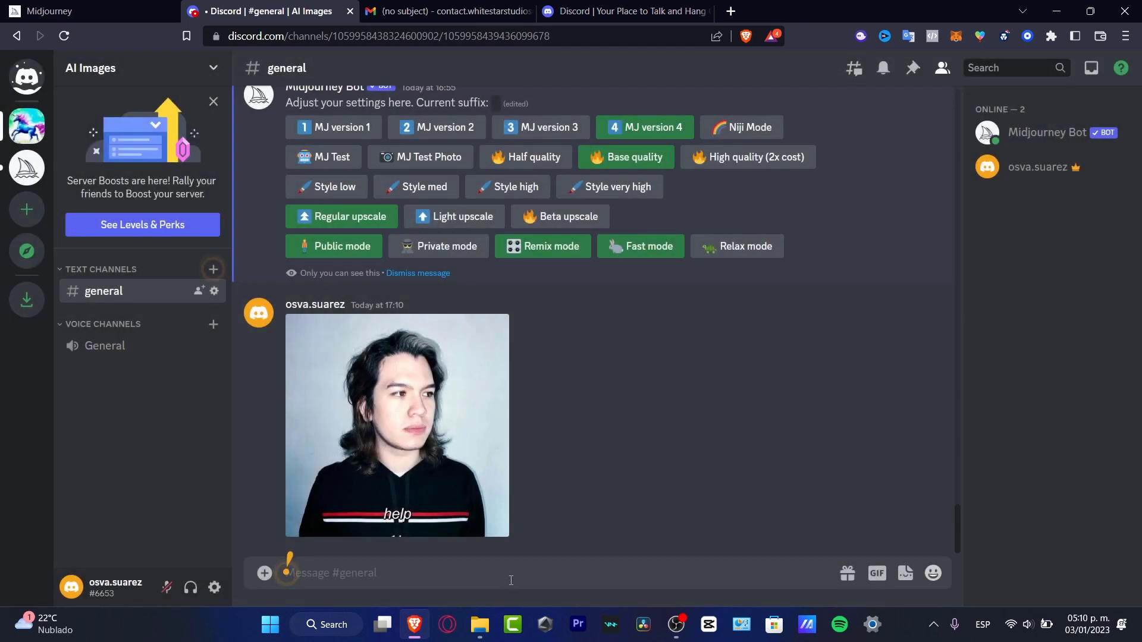
Start a Midjourney /imagine prompt with the photo link, stripping its width and height parameters
type("/")
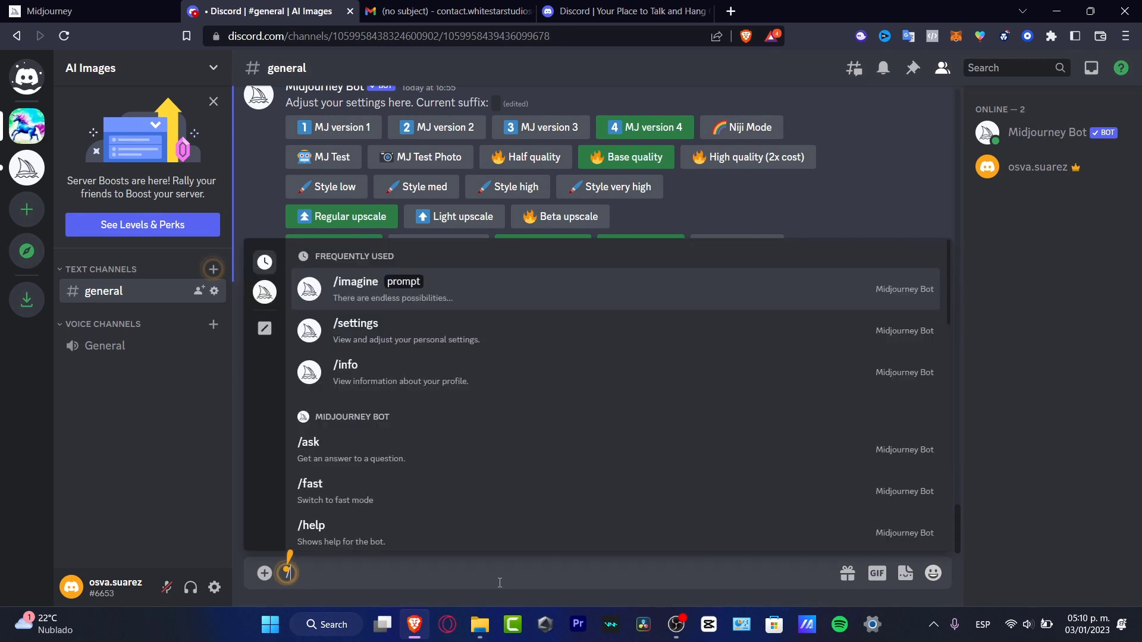
type("im")
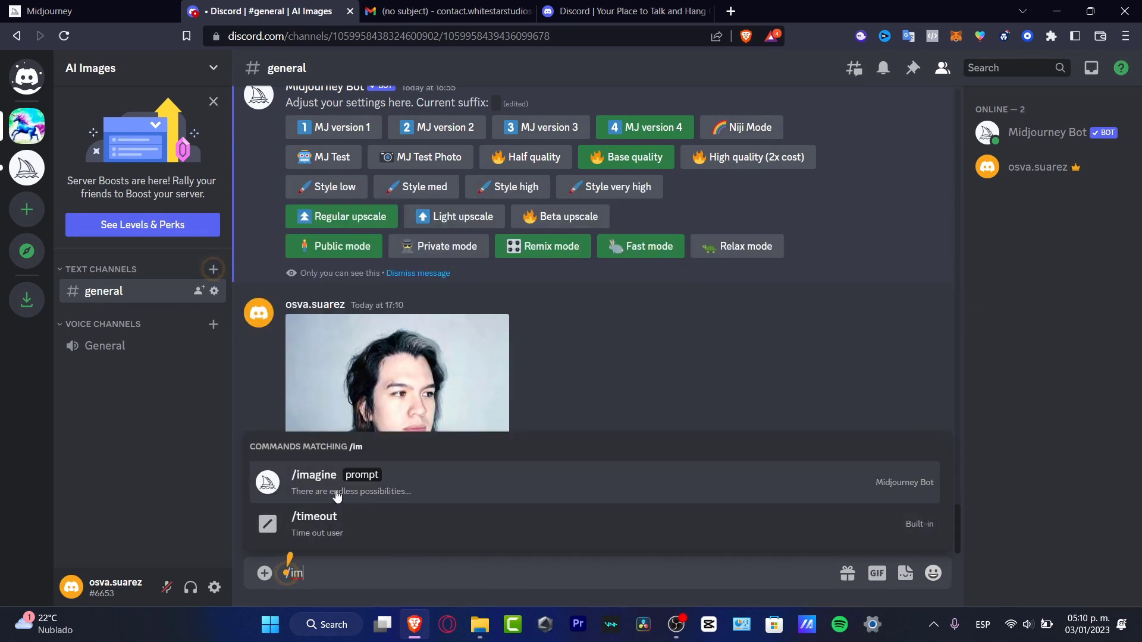
left_click(337, 495)
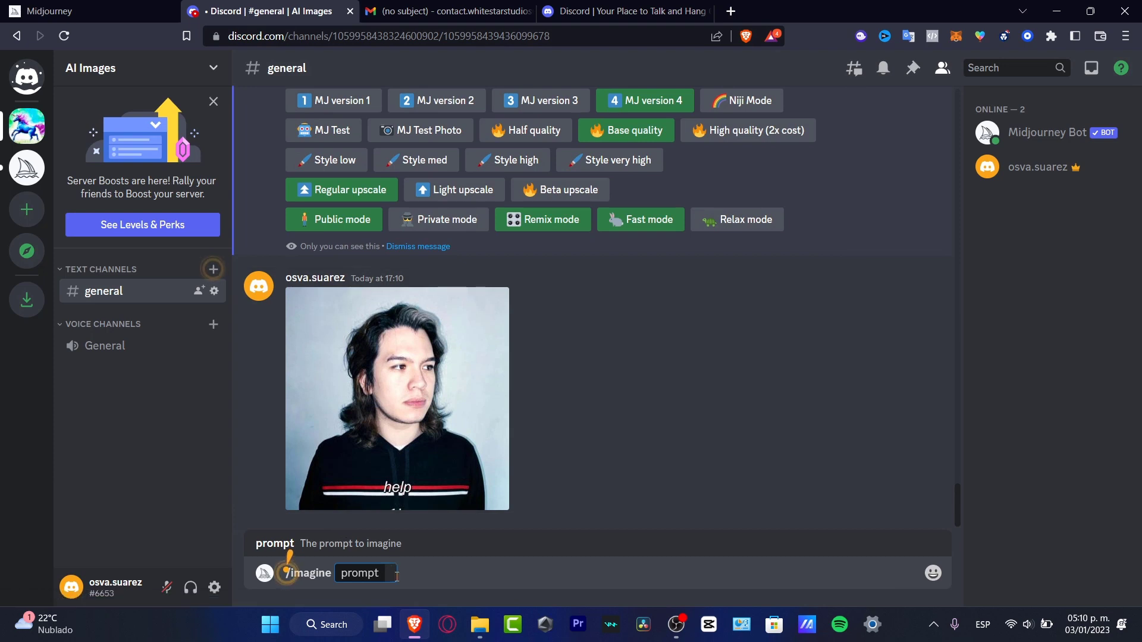
key("ctrl+v")
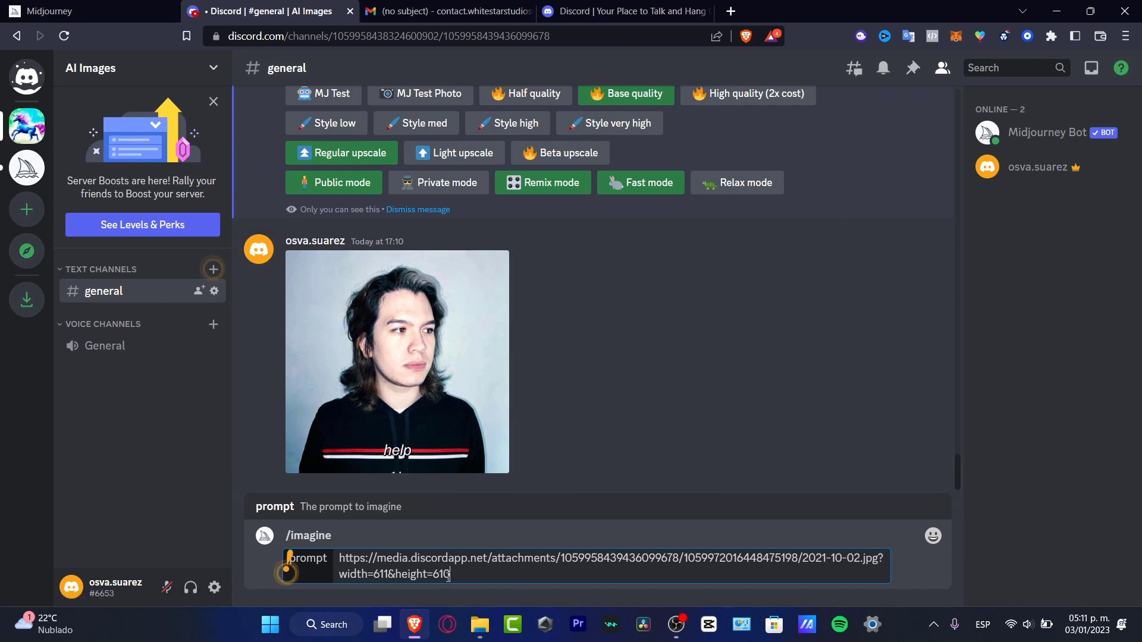
mouse_move(450, 575)
left_mouse_down()
mouse_move(386, 575)
mouse_move(451, 574)
left_mouse_up()
left_click_drag(867, 568, 878, 559)
key("BackSpace")
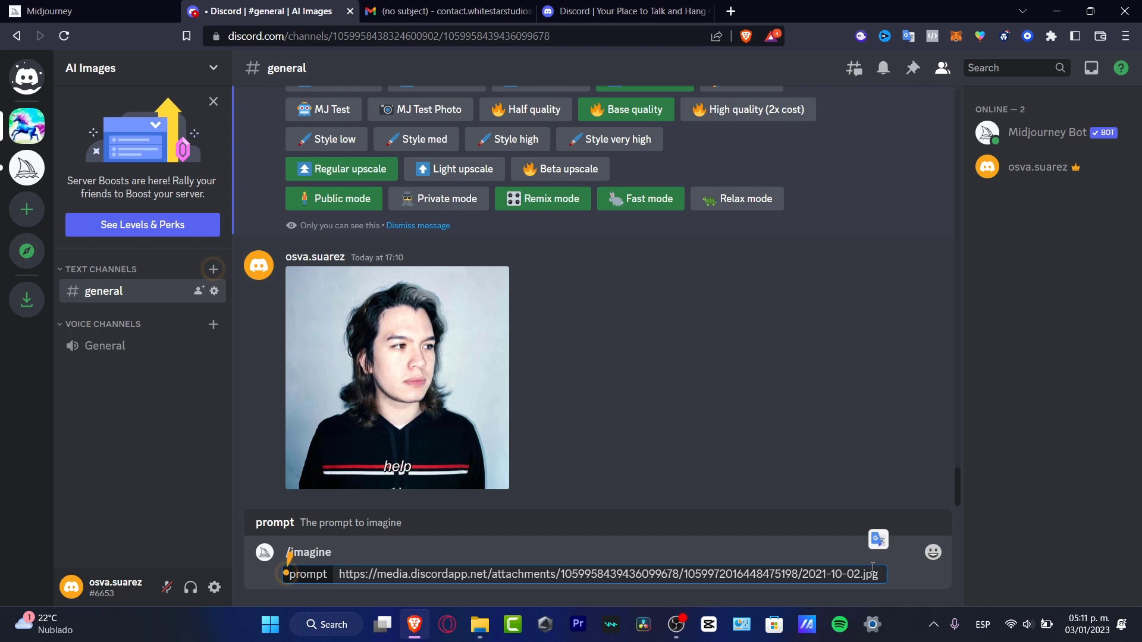
Add 'cyberpunk realistic style, portrait, HQ, 4K, Neon, synthwave' to the prompt and submit it
type("as a")
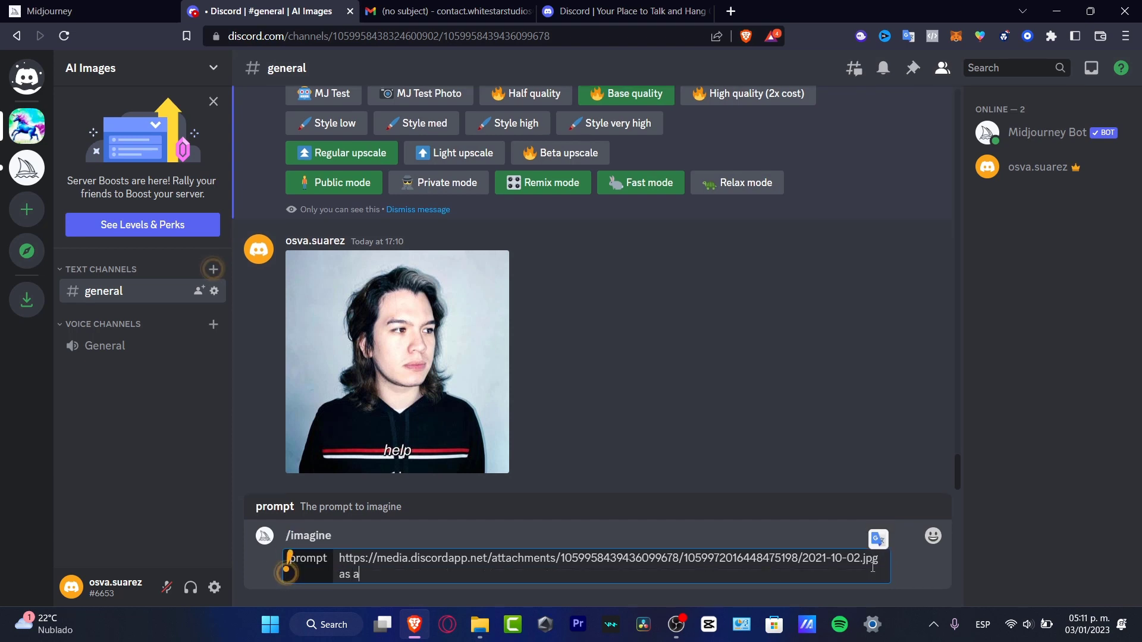
type(" synthwave reali")
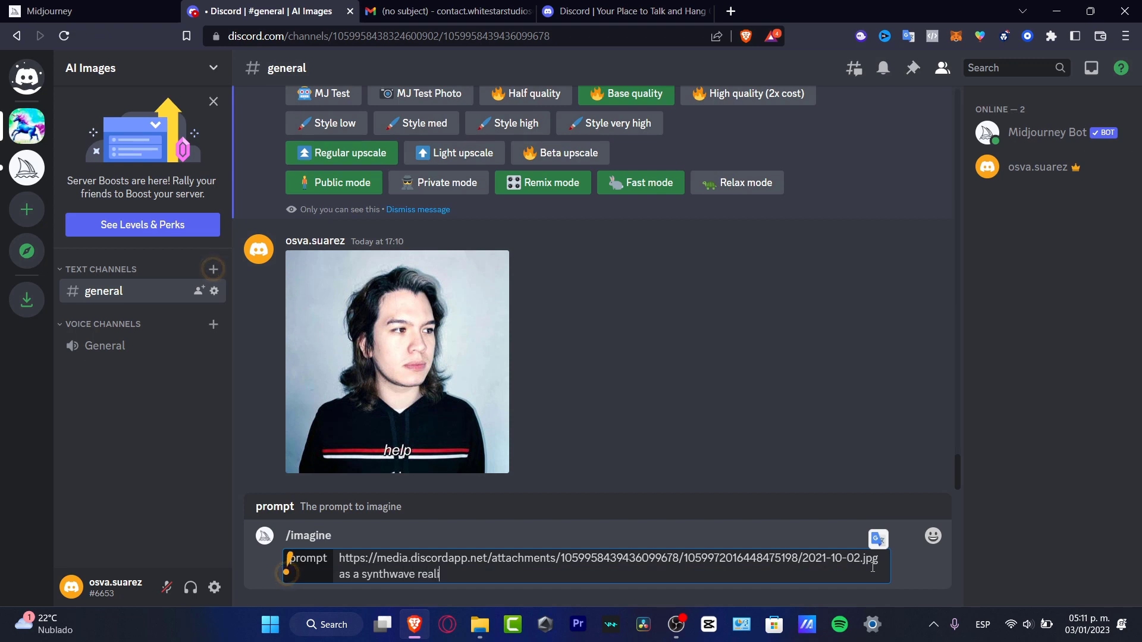
type("stic style")
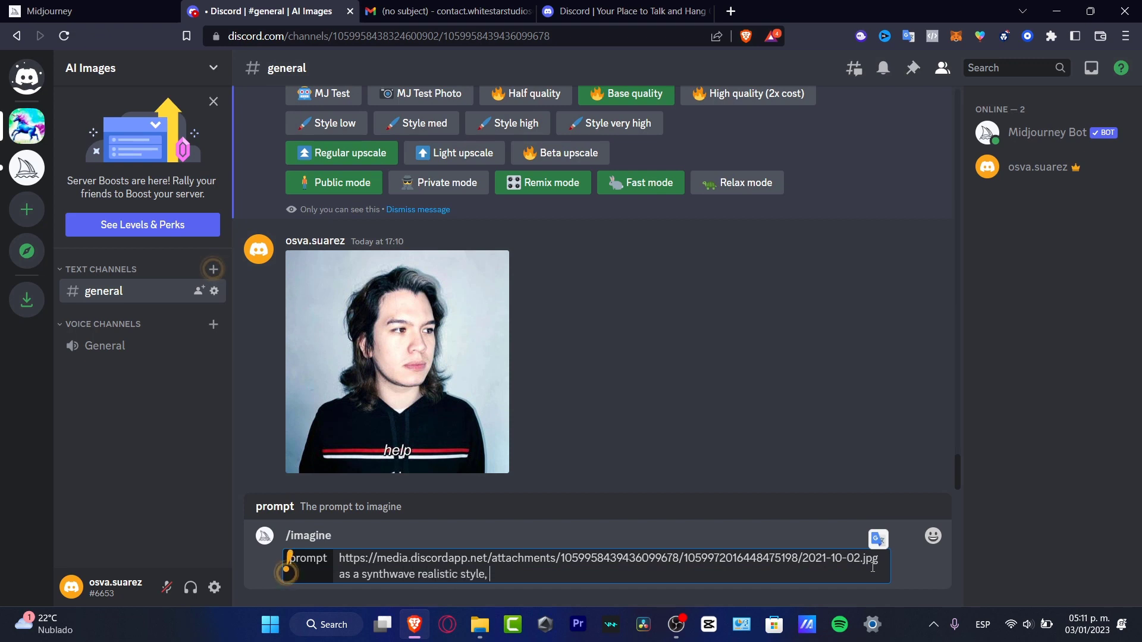
type(", portrait,")
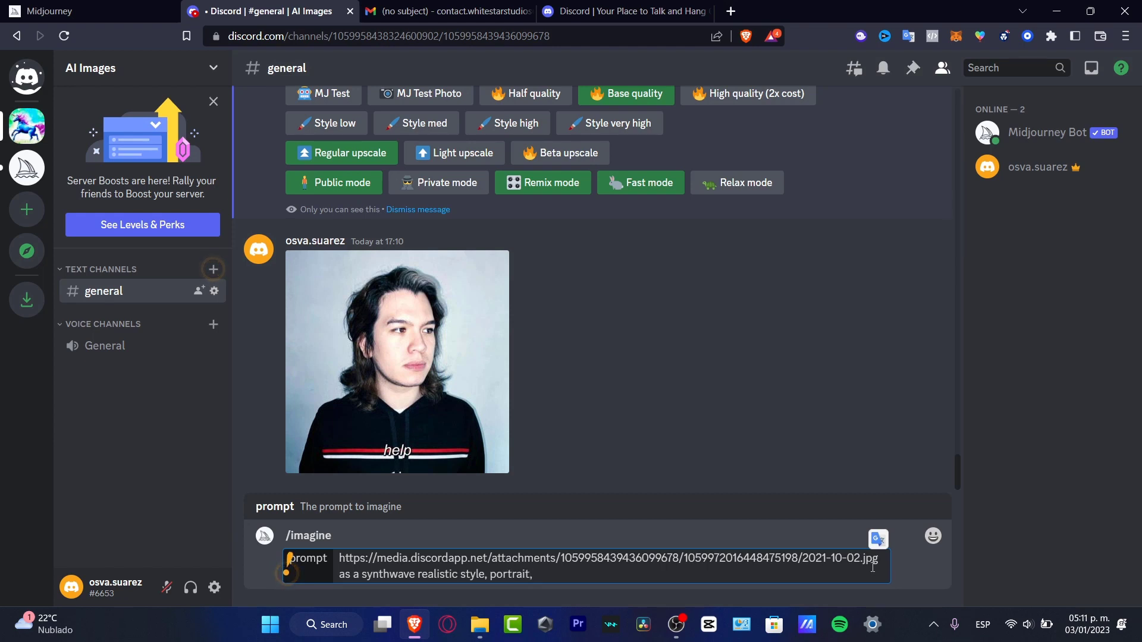
type(" HQ, 4K, Neon C")
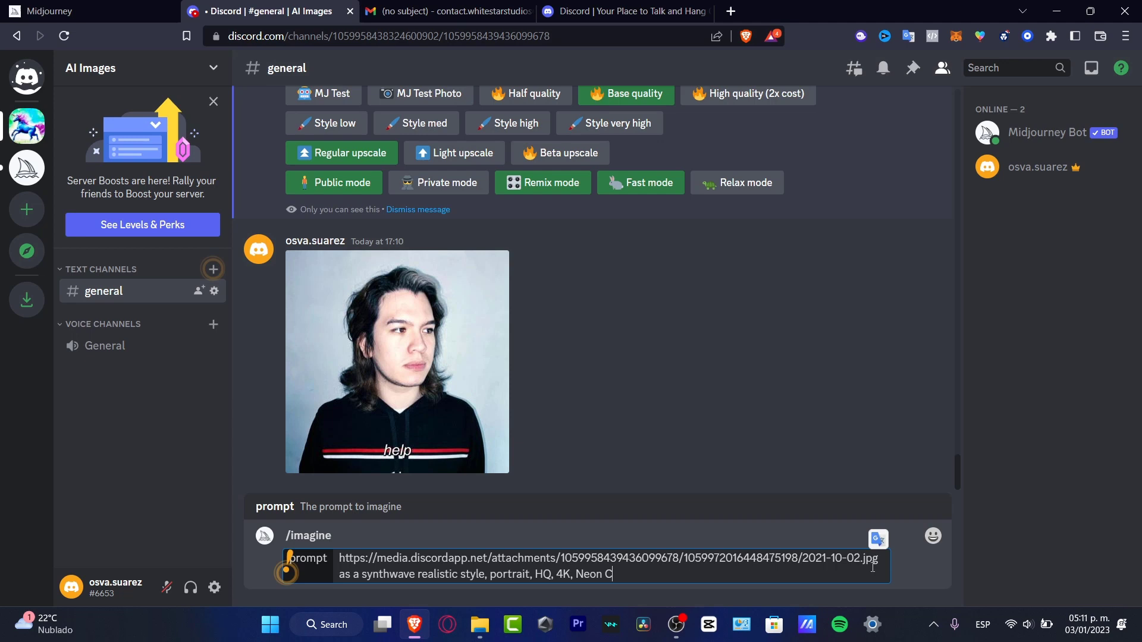
type("yberpunk")
double_click(387, 577)
type("cybe")
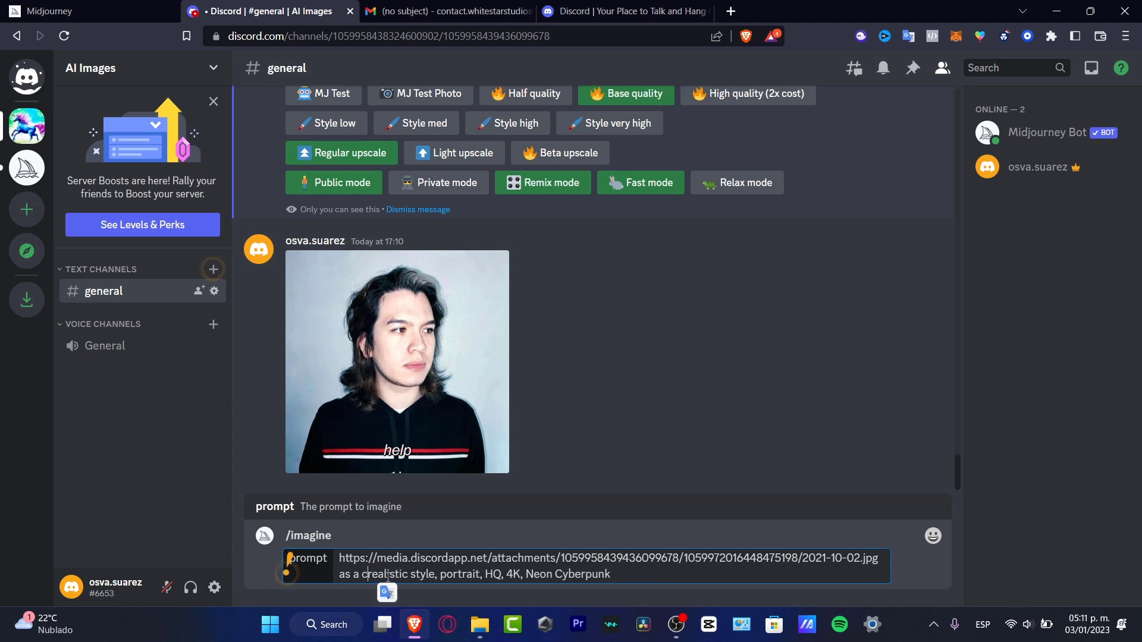
type("rpunk")
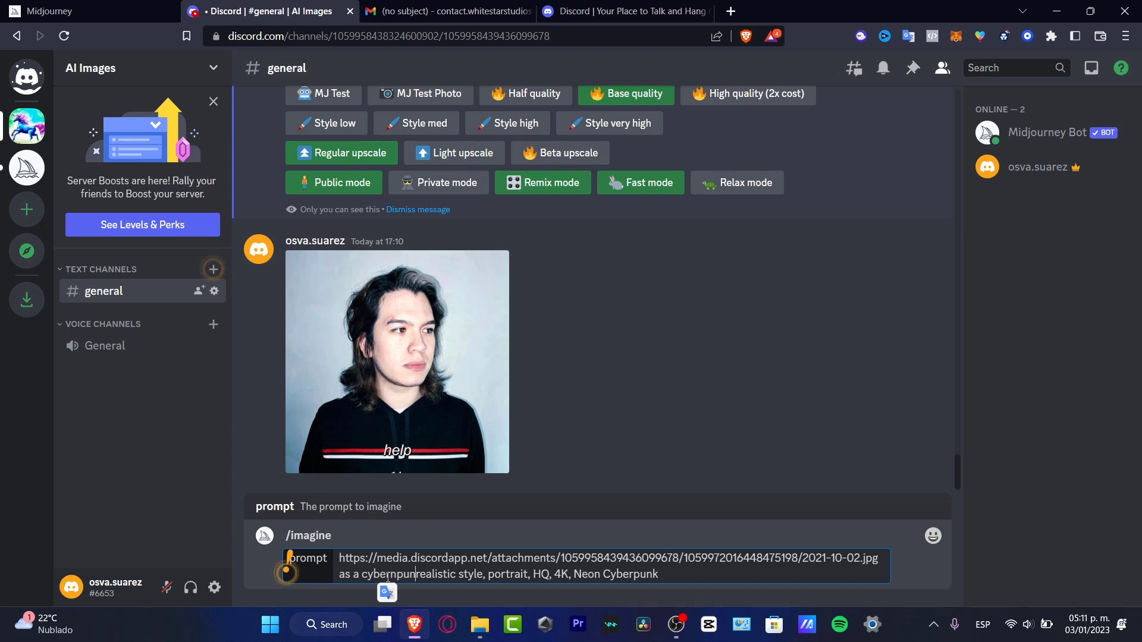
double_click(652, 575)
key("BackSpace")
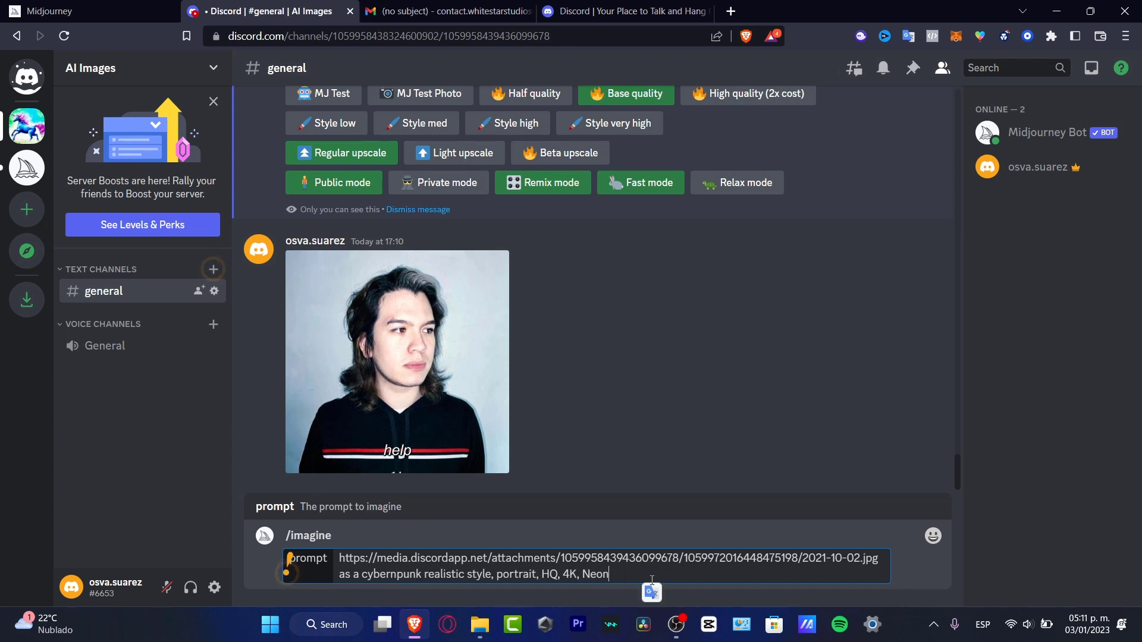
type("synthwave")
key("Return")
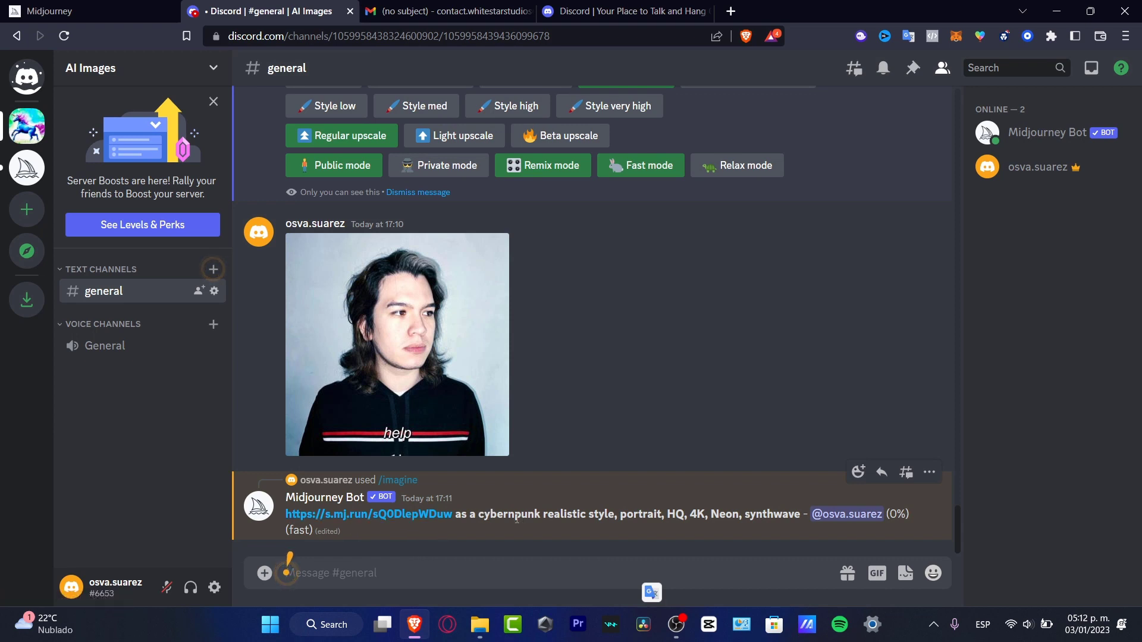
Inspect the bot's reply and its message options while the cyberpunk grid renders
left_click_drag(514, 516, 478, 515)
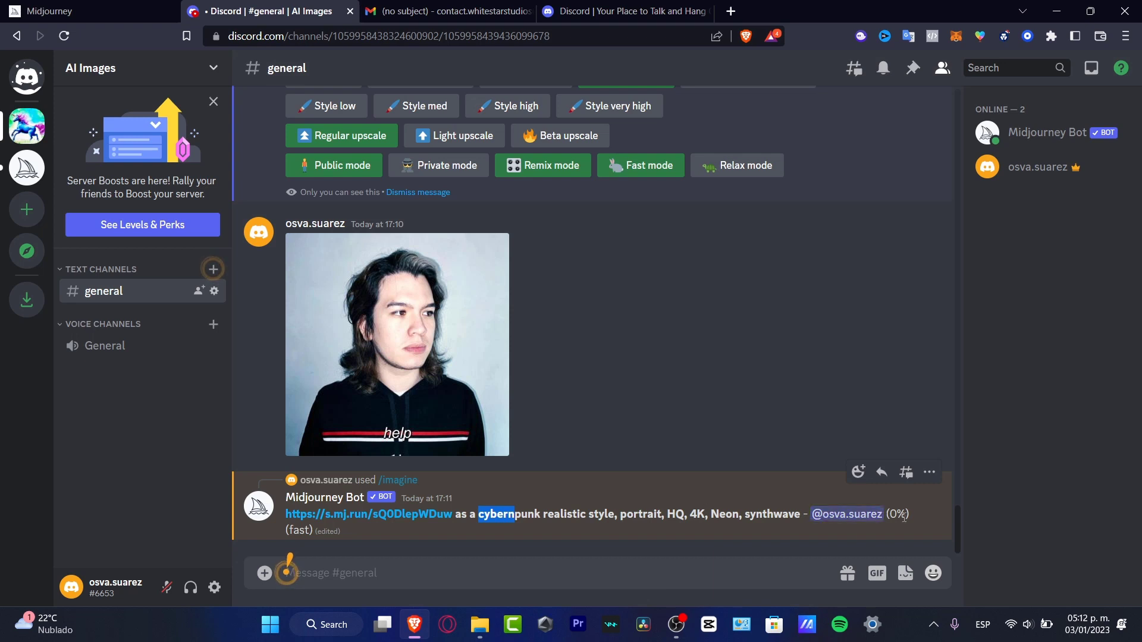
left_click(929, 471)
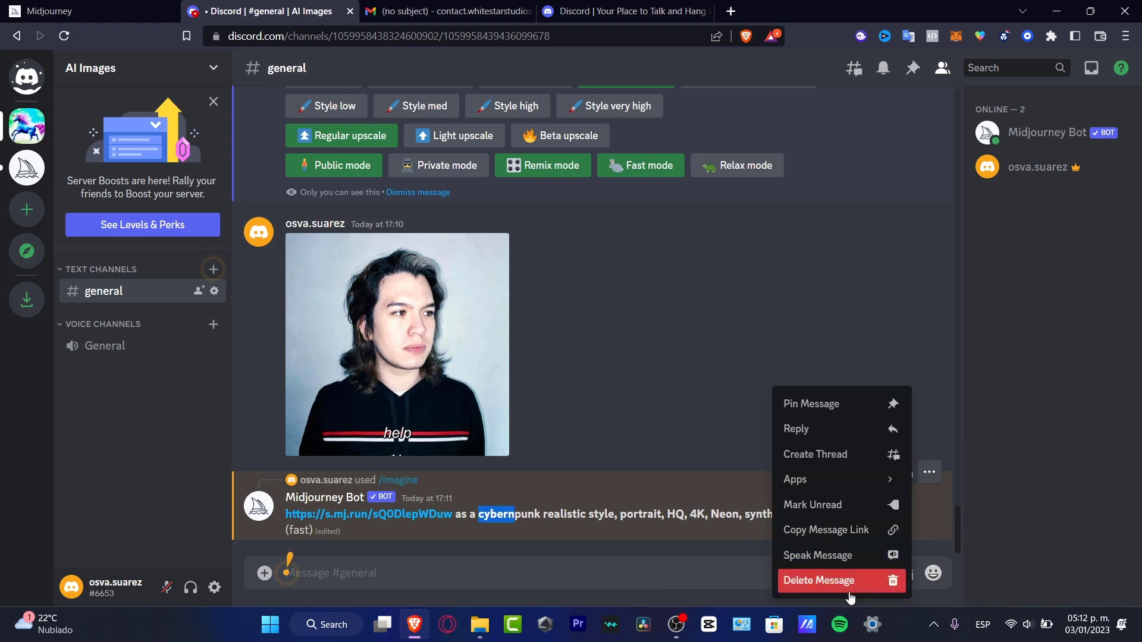
left_click(744, 541)
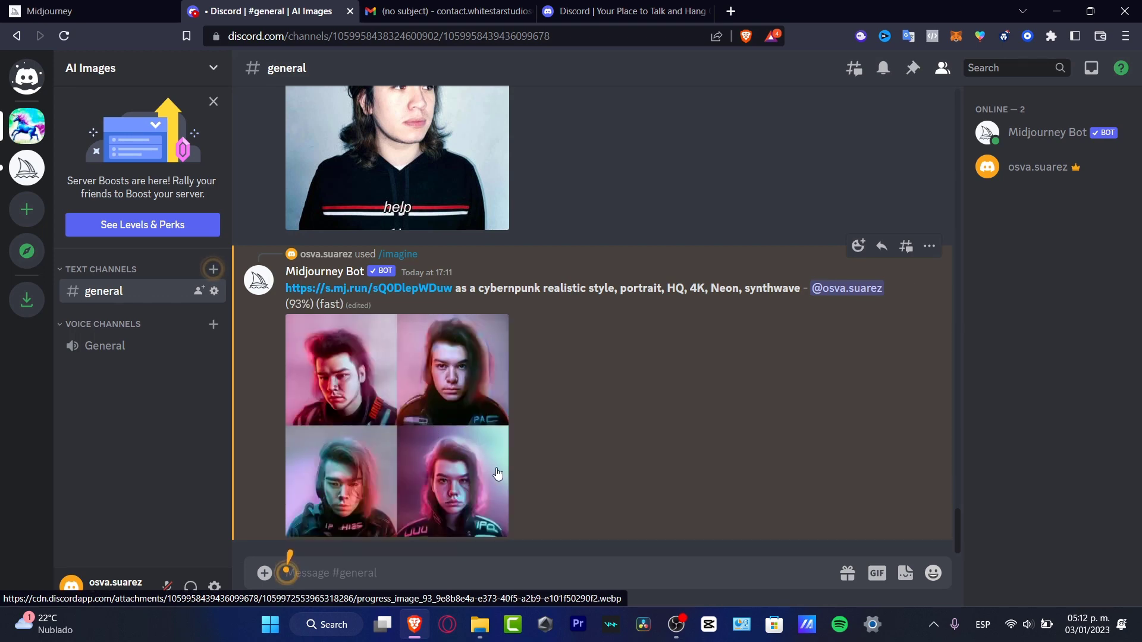
left_click(399, 374)
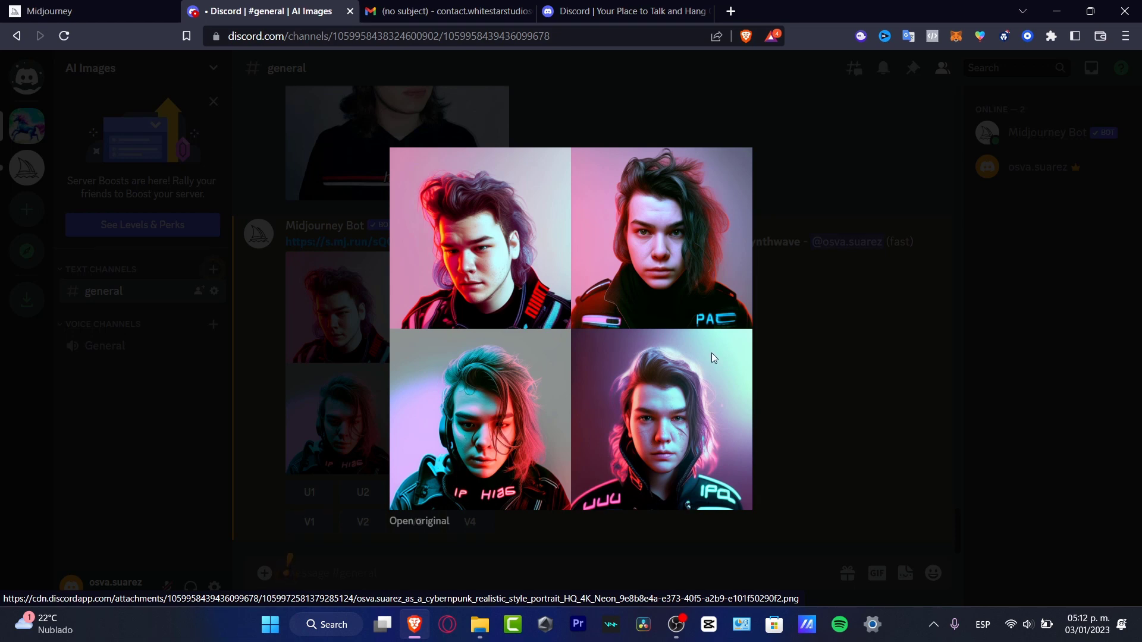
left_click(790, 442)
scroll(639, 423, "up", 3)
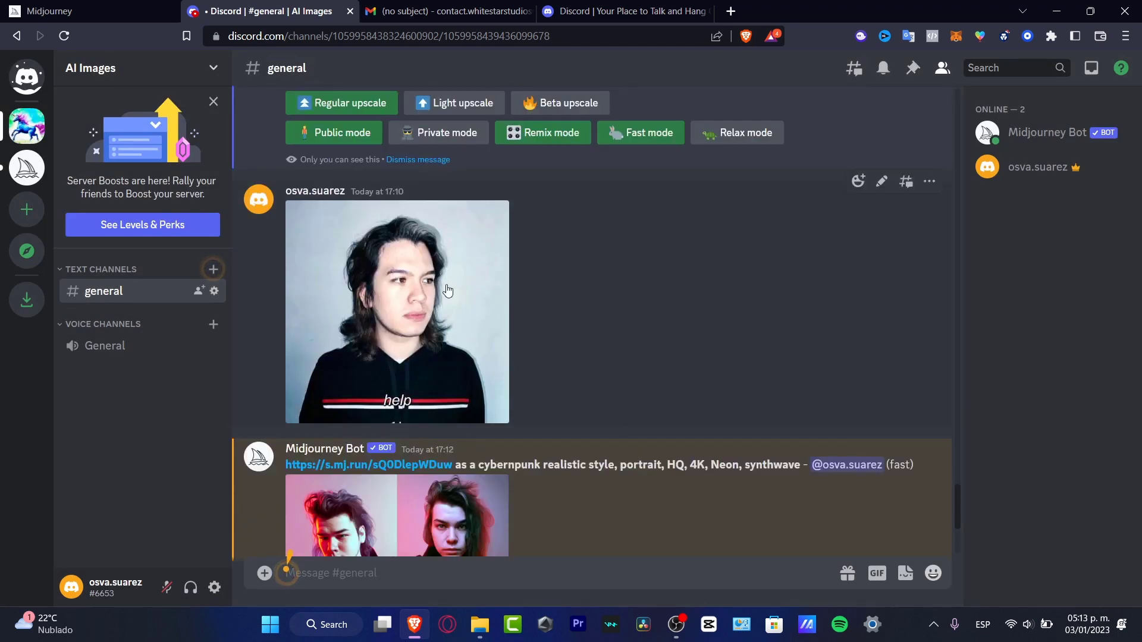
scroll(447, 290, "down", 5)
scroll(447, 262, "up", 5)
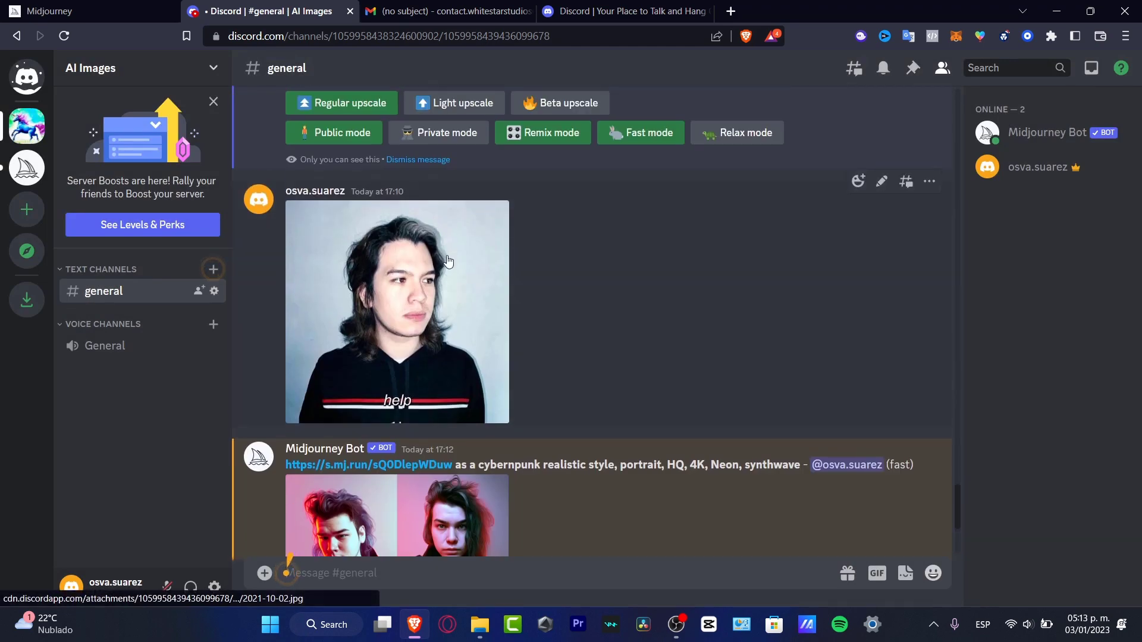
scroll(448, 261, "down", 4)
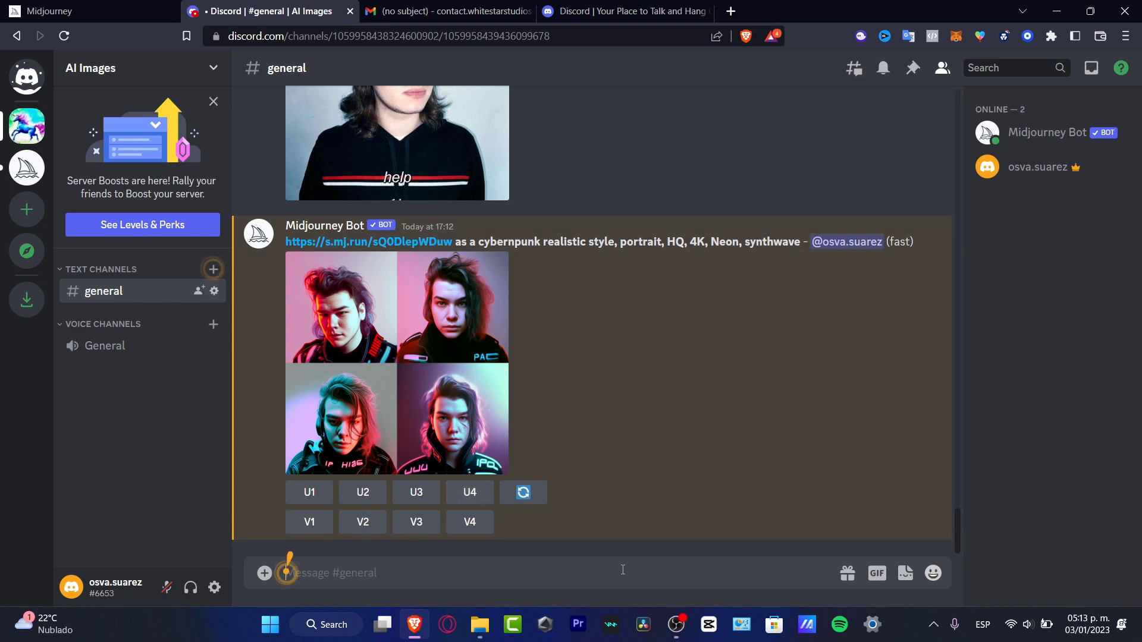
left_click(408, 372)
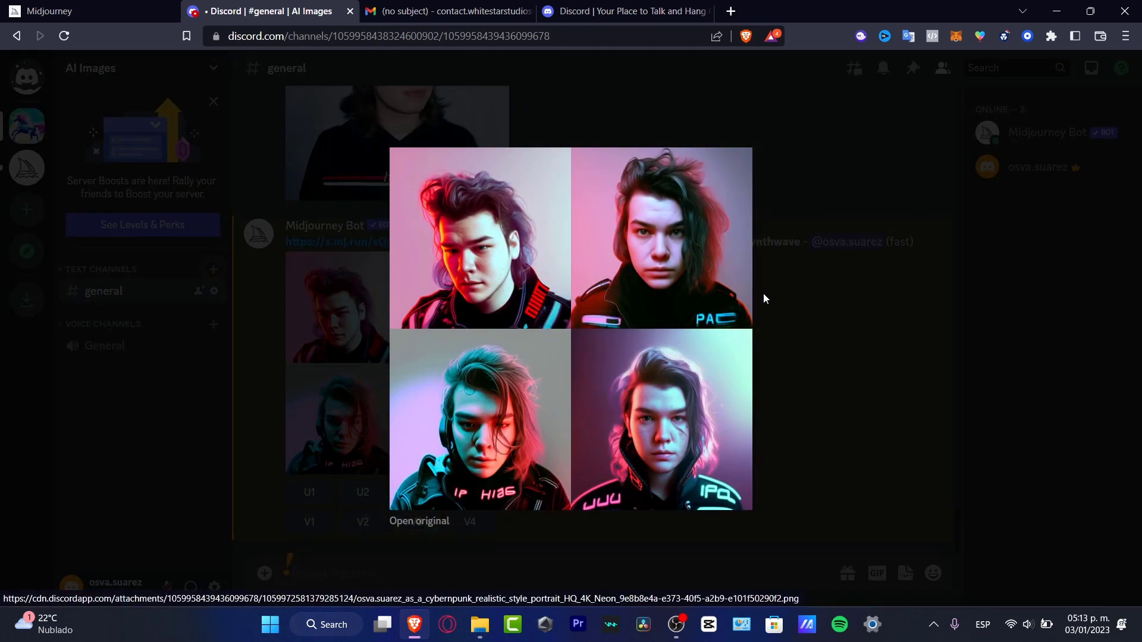
left_click(787, 375)
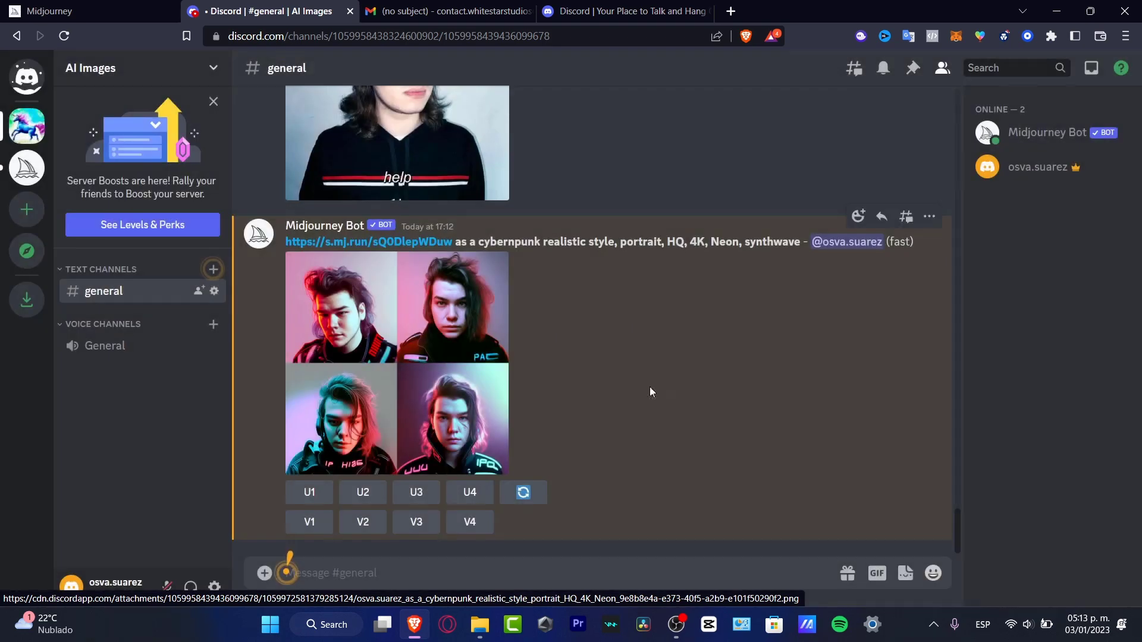
left_click(526, 497)
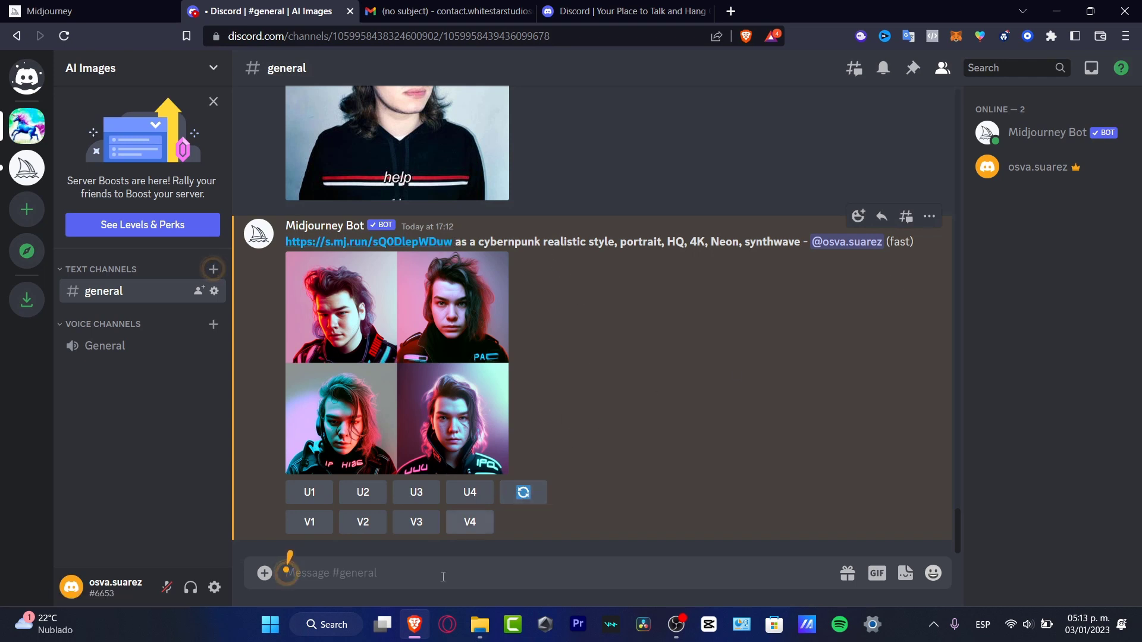
type("/")
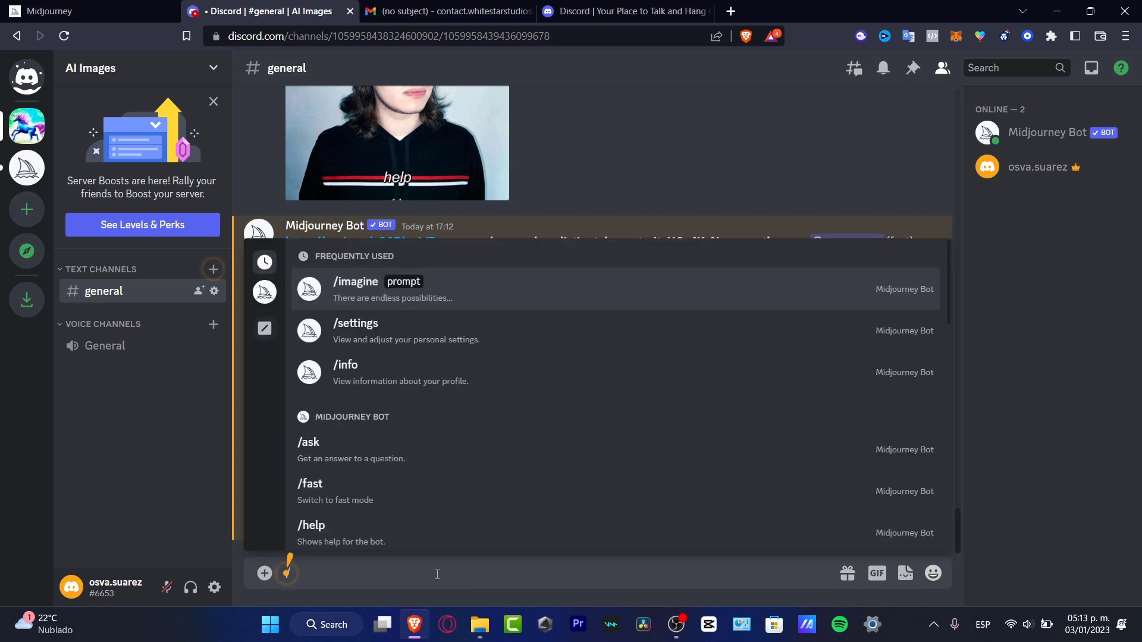
left_click(711, 290)
left_click_drag(456, 214, 801, 219)
key("ctrl+c")
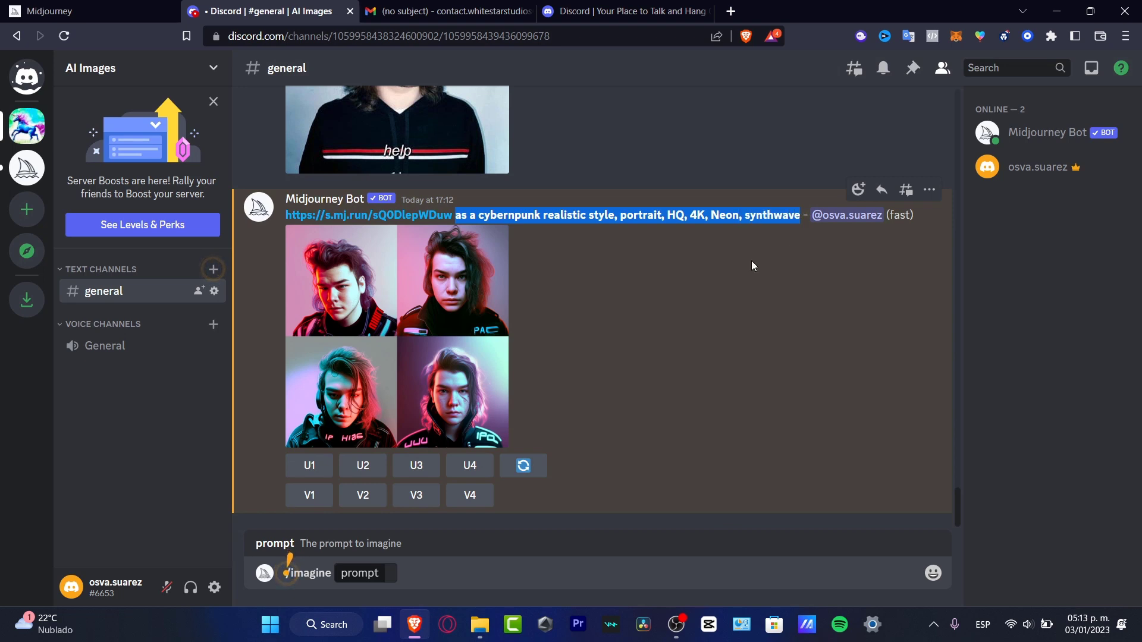
left_click(407, 573)
key("ctrl+v")
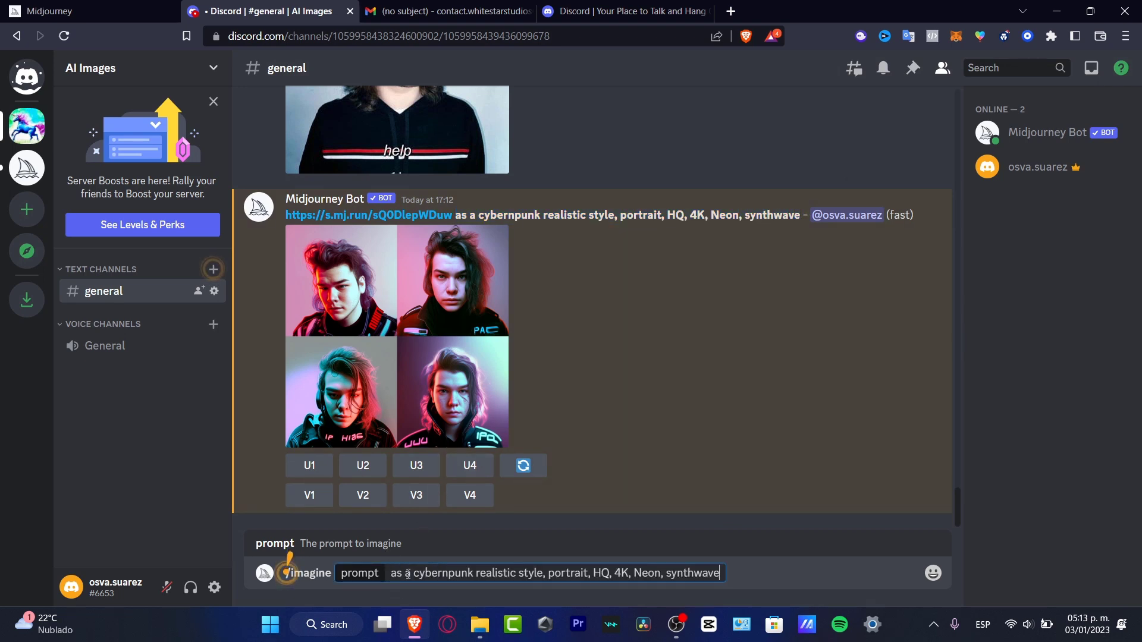
left_click_drag(391, 575, 741, 575)
key("BackSpace")
key("BackSpace")
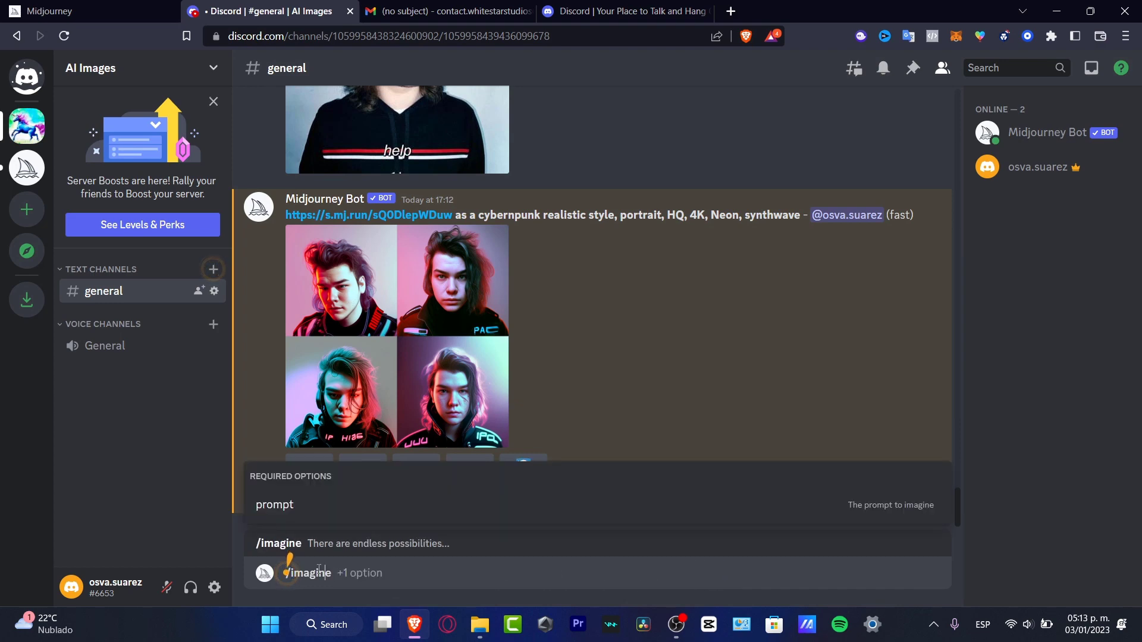
key("BackSpace")
key("BackSpace")
key("BackSpace")
key("BackSpace")
key("BackSpace")
key("BackSpace")
key("BackSpace")
key("BackSpace")
key("BackSpace")
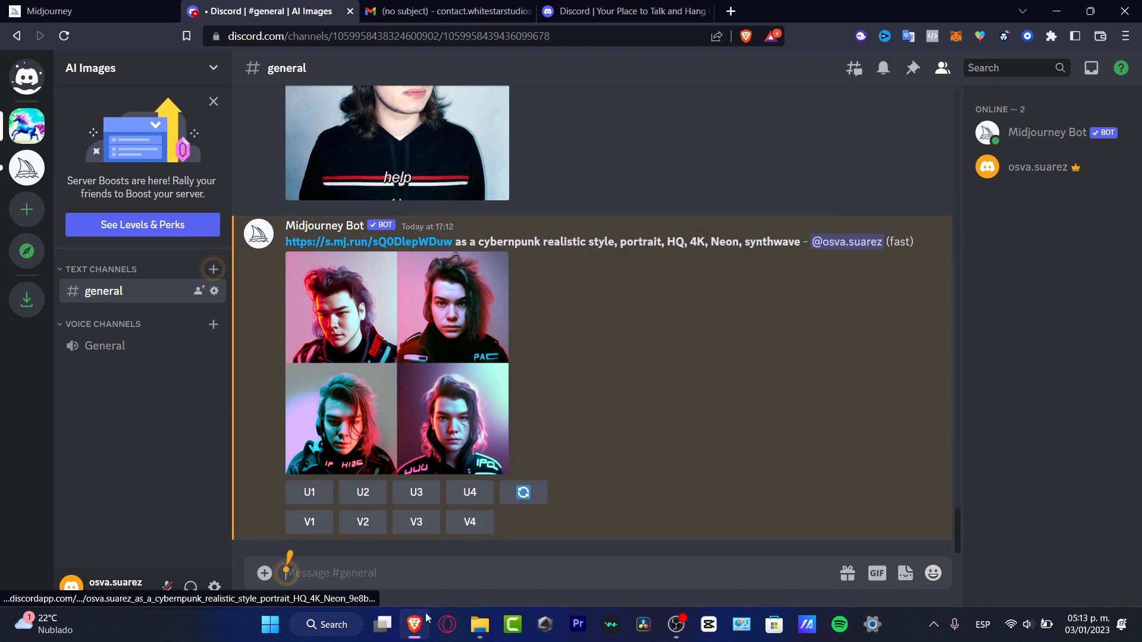
Post The_Batman photo from the MODEL folder to Discord's #general channel
left_click(479, 624)
left_click(985, 284)
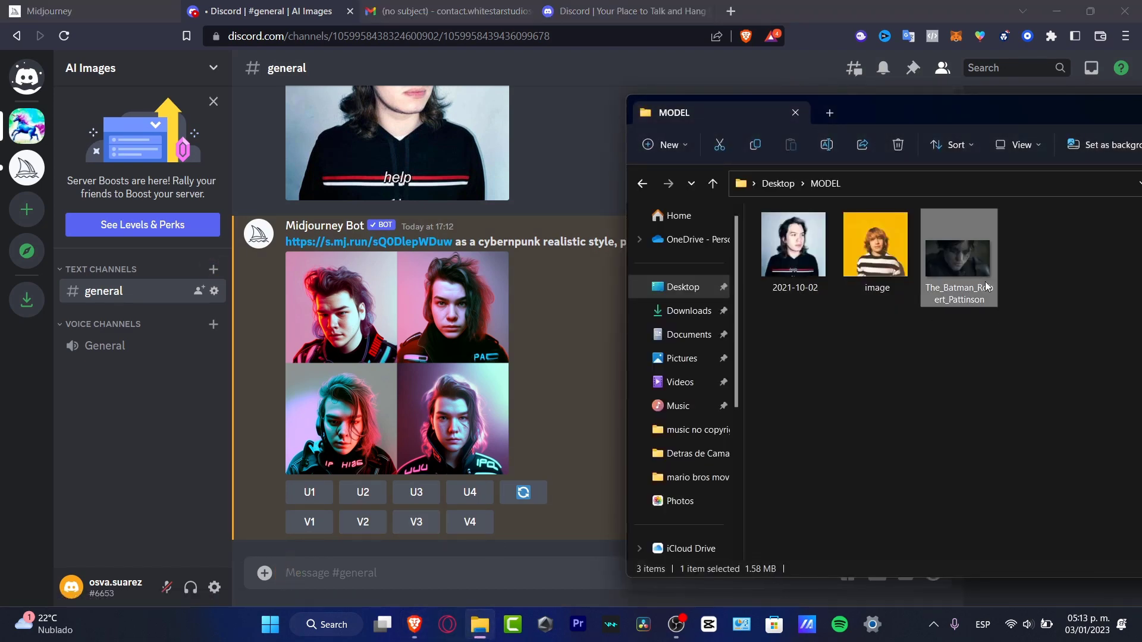
double_click(970, 266)
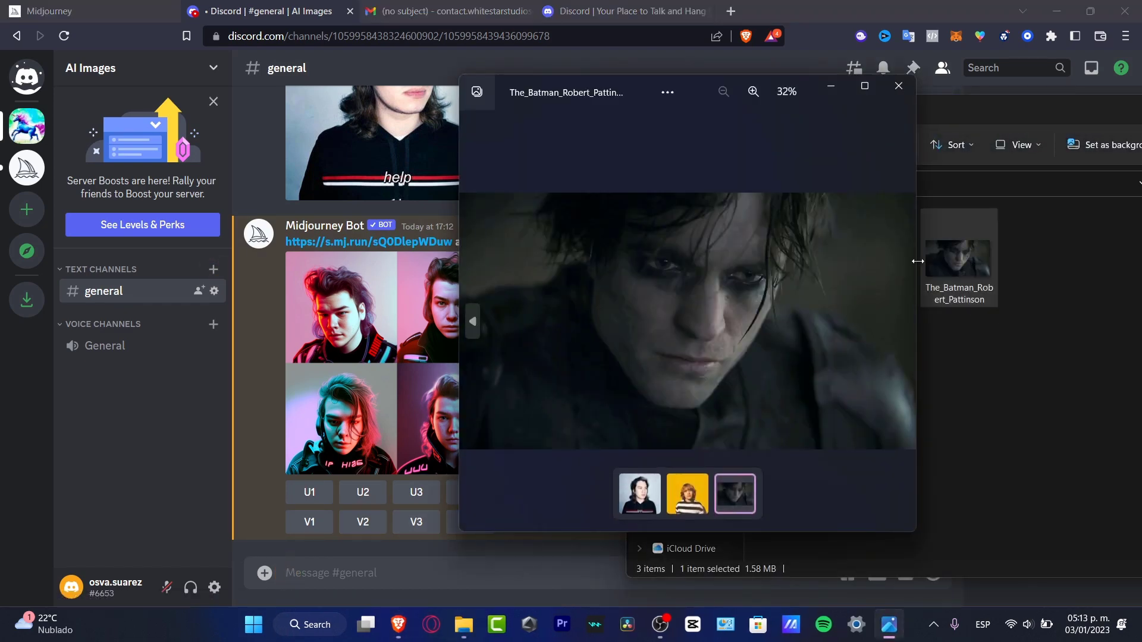
left_click(904, 92)
left_click_drag(958, 261, 650, 483)
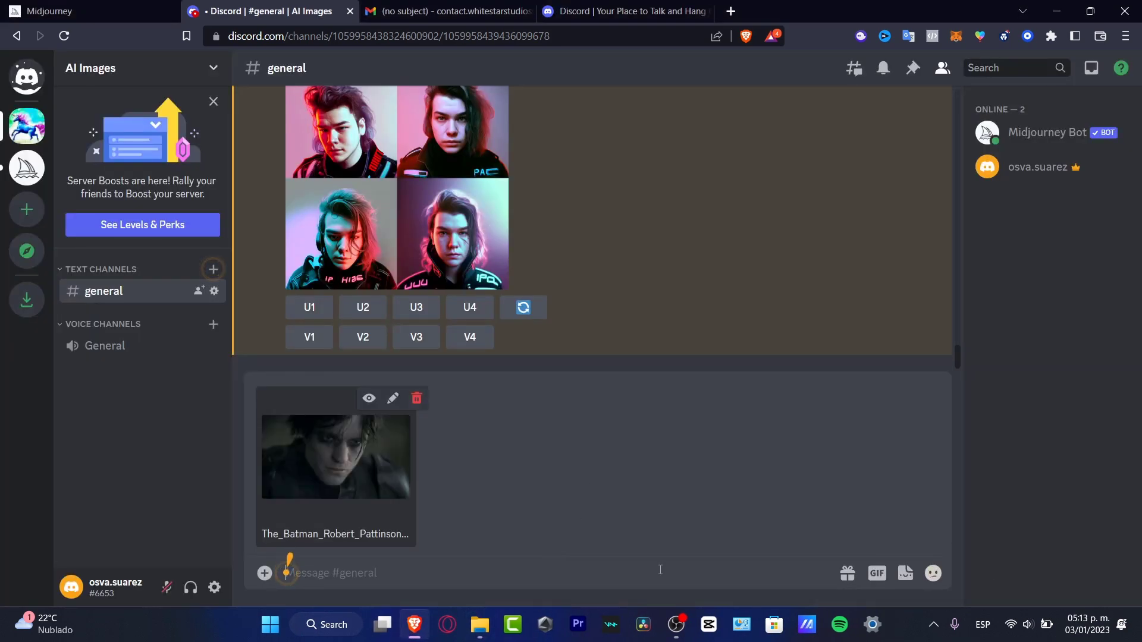
key("Return")
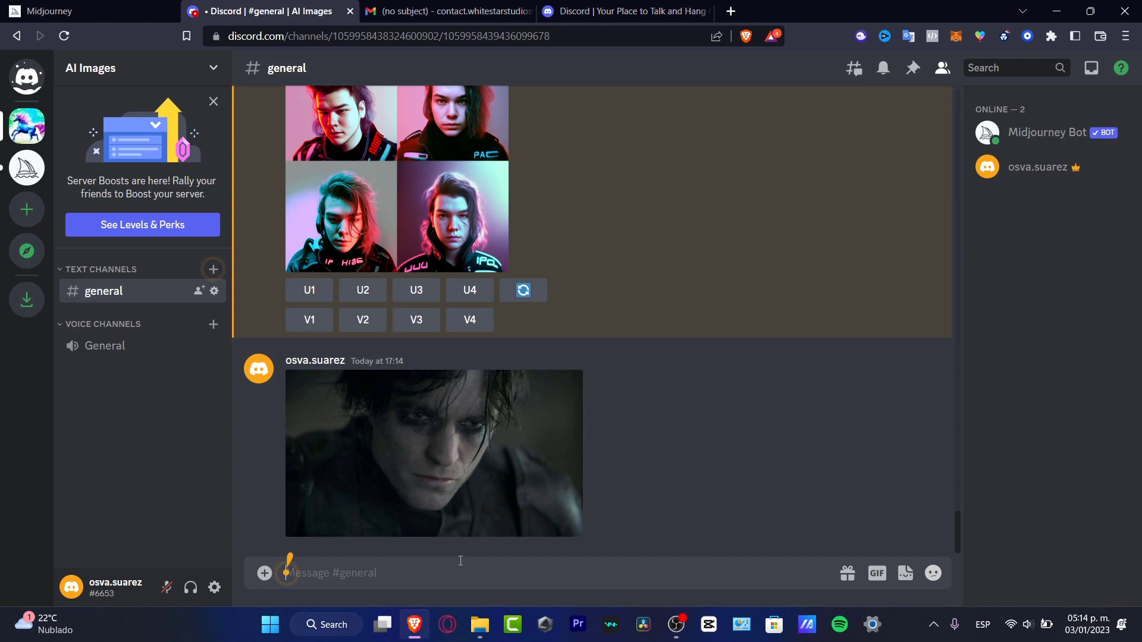
Start a new /imagine command for the photo blend
type("/")
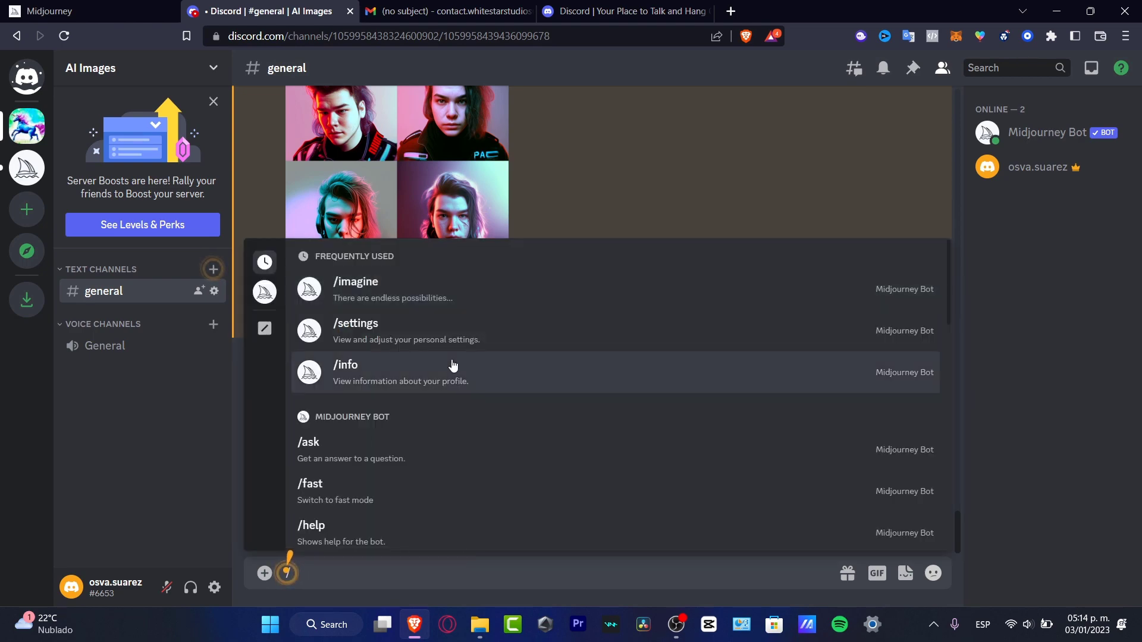
left_click(454, 305)
scroll(470, 364, "up", 8)
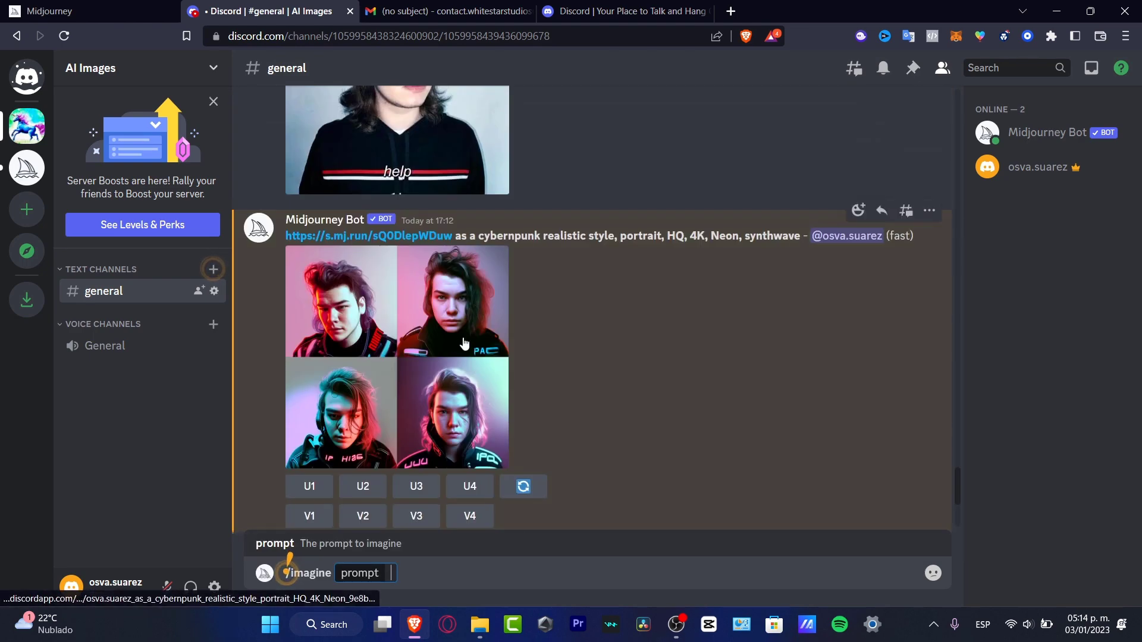
Paste the original portrait photo's link into the prompt, removing its size parameters
left_click(430, 297)
right_click(540, 316)
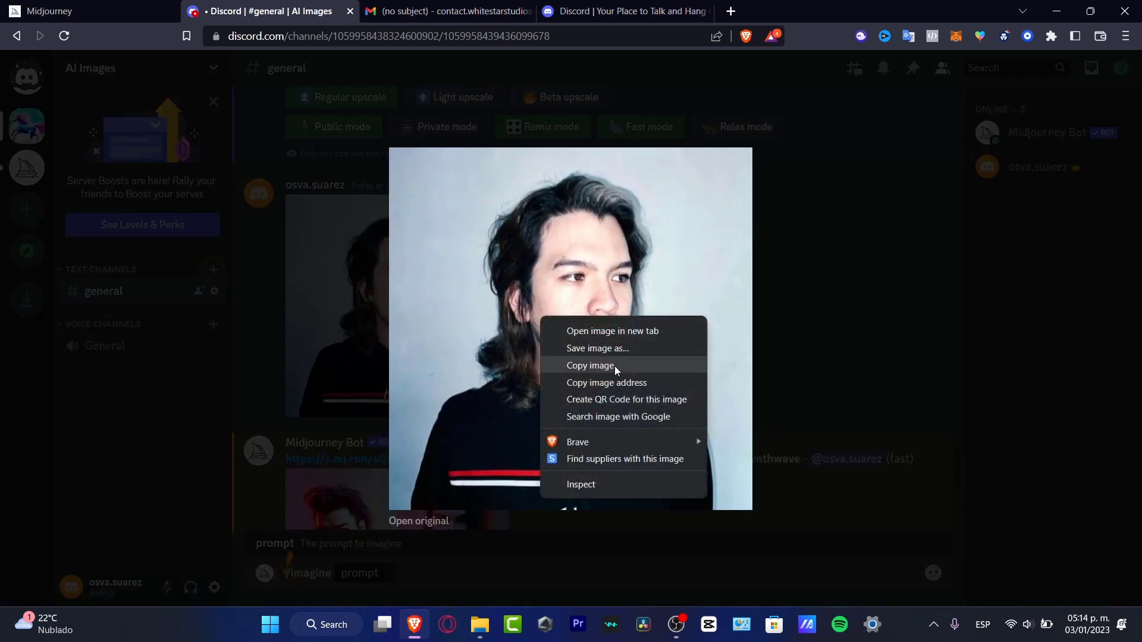
left_click(639, 380)
left_click(503, 586)
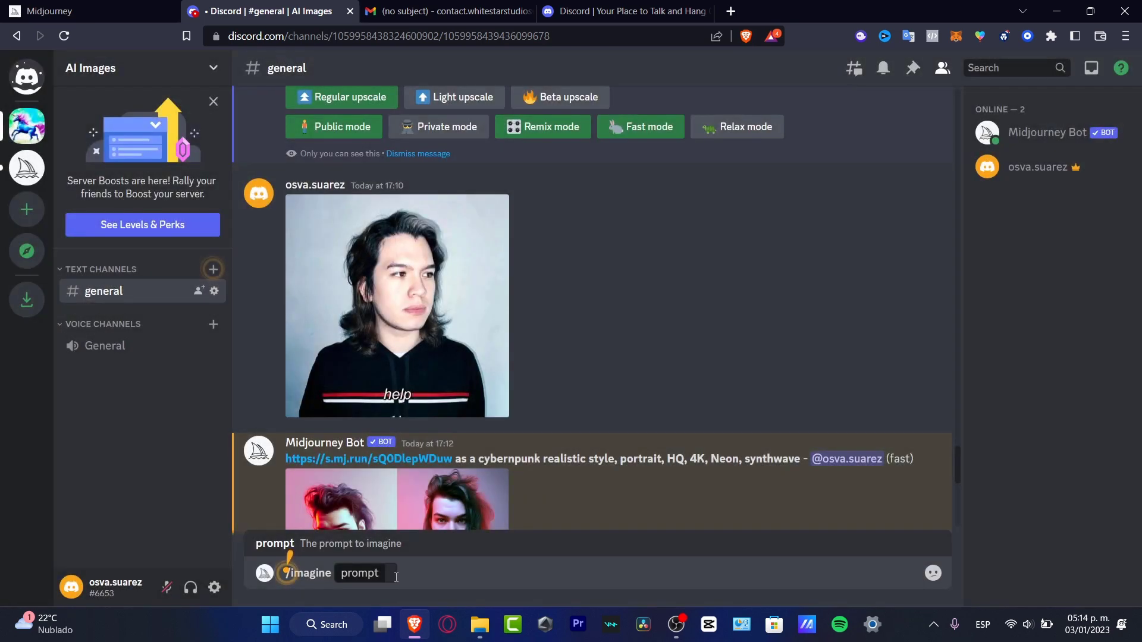
key("ctrl+v")
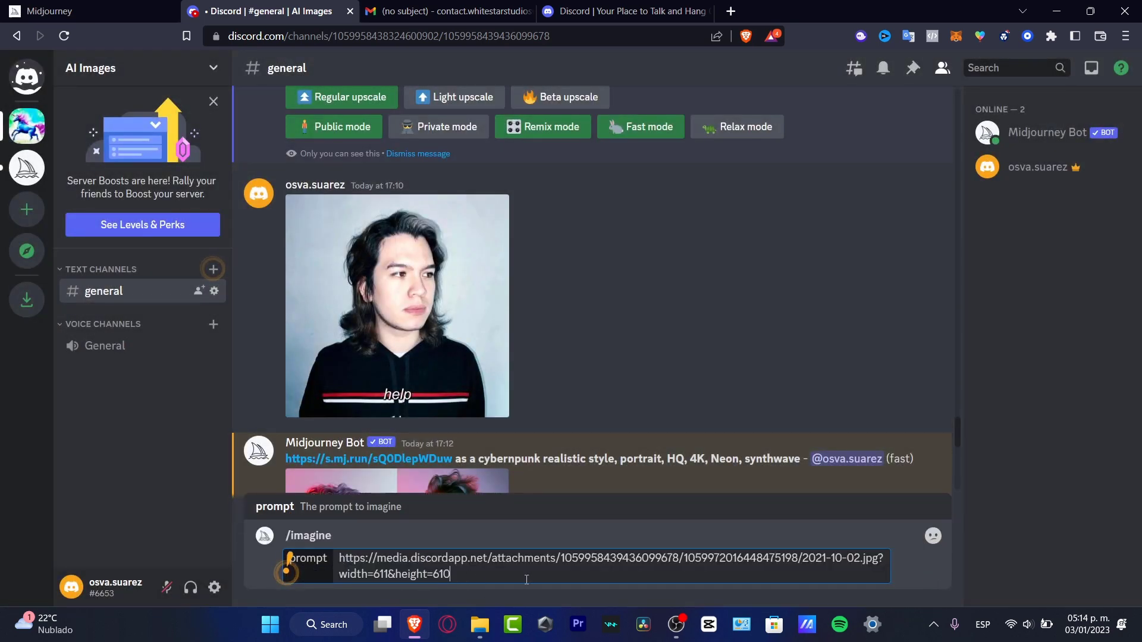
left_click_drag(878, 559, 883, 575)
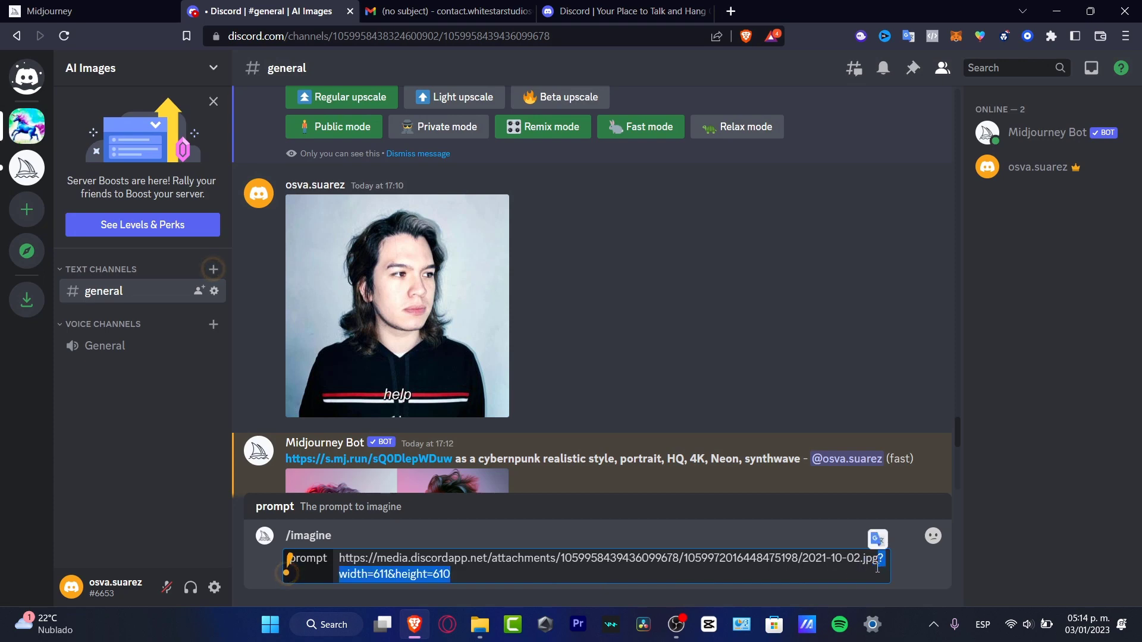
key("BackSpace")
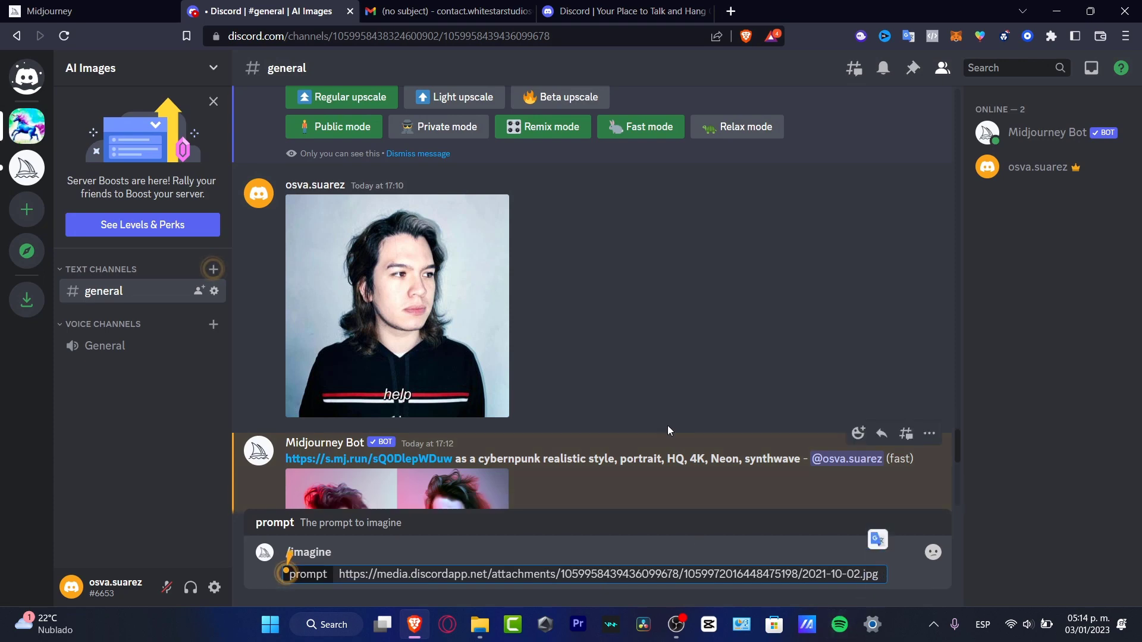
scroll(667, 426, "down", 7)
Append the Batman photo's link without size parameters and send the blend prompt
left_click(501, 434)
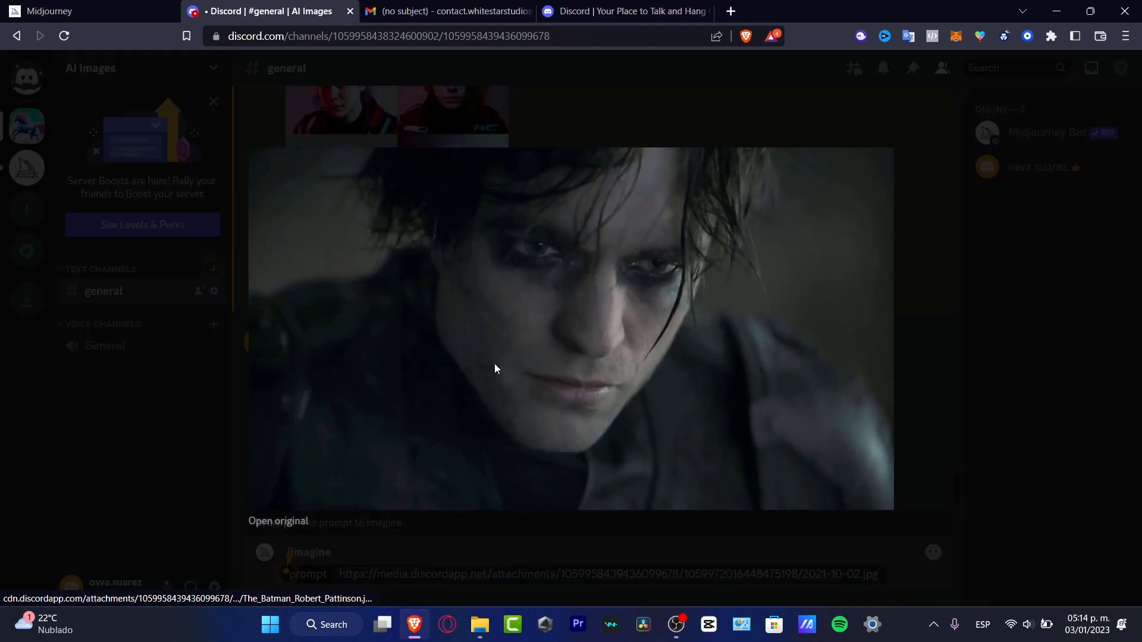
right_click(495, 369)
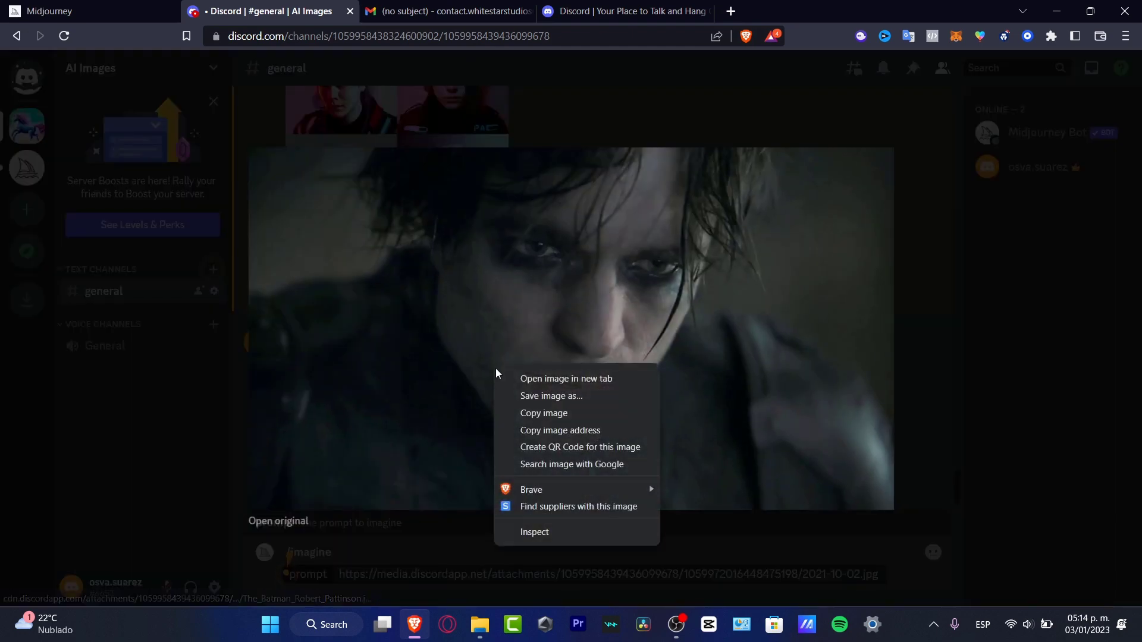
left_click(592, 430)
left_click(912, 555)
left_click(886, 577)
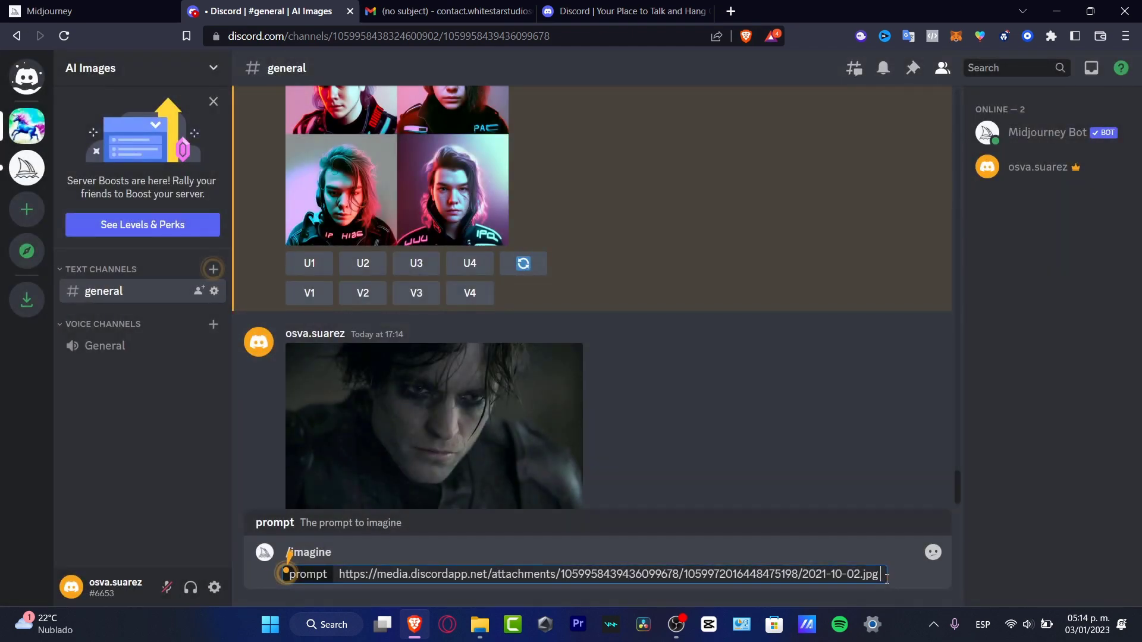
key("ctrl+v")
left_click_drag(729, 572, 450, 576)
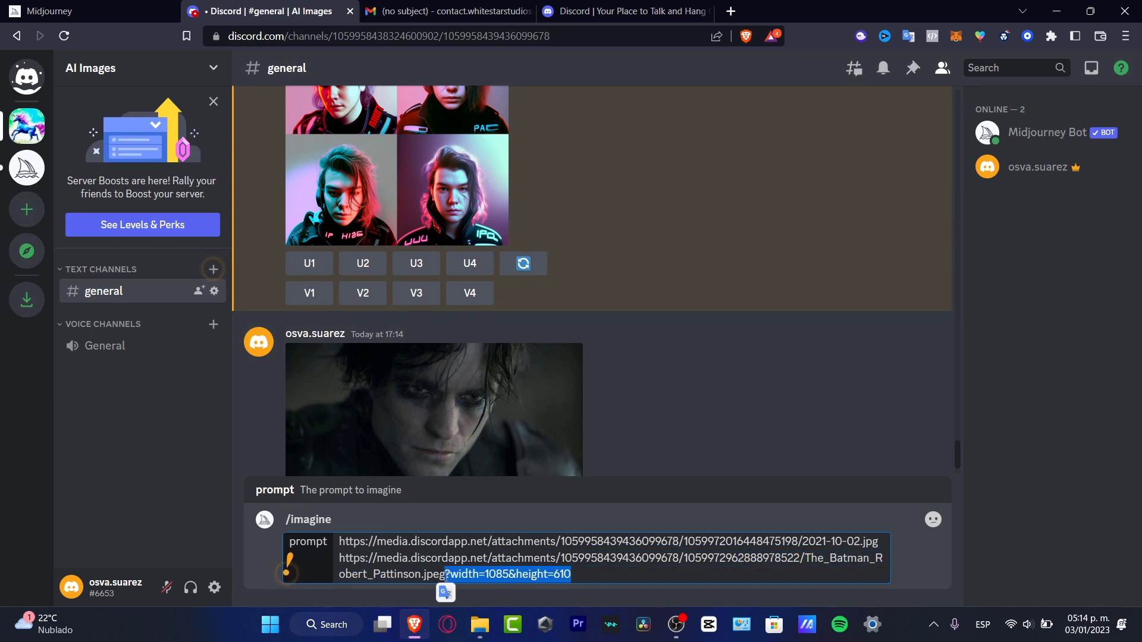
key("BackSpace")
key("BackSpace")
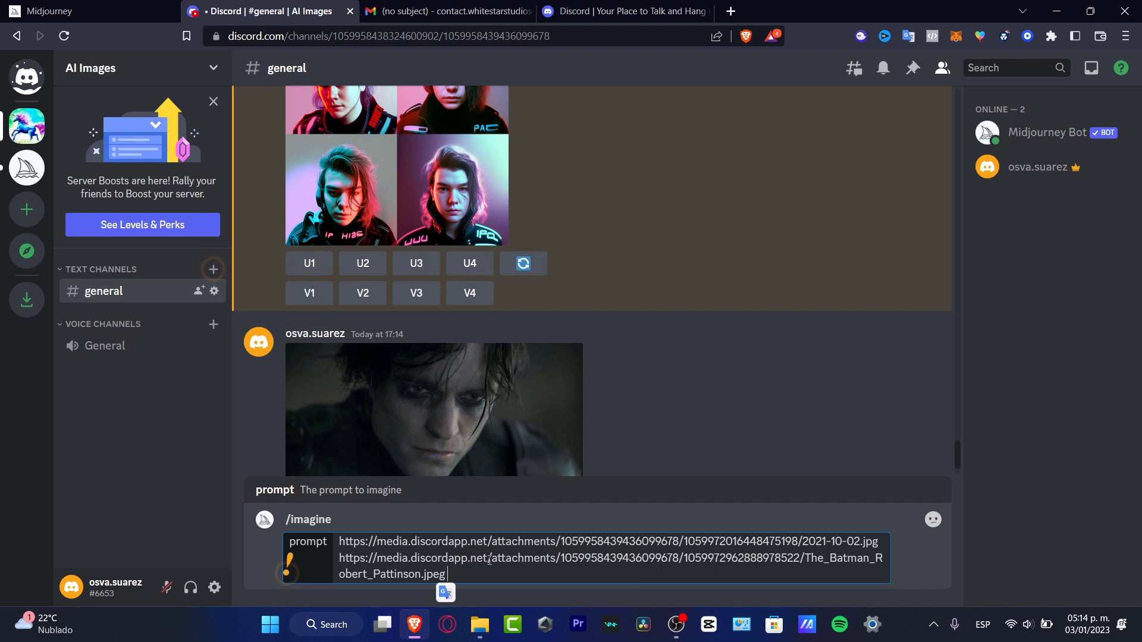
key("Return")
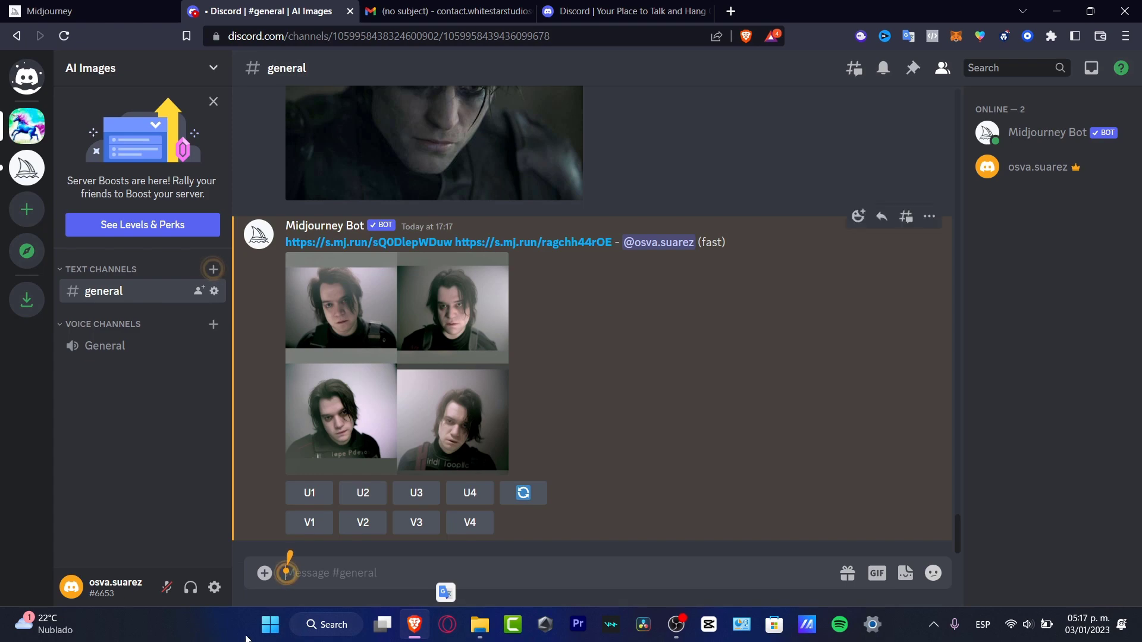
Review the blended four-portrait grid enlarged, then scroll to the channel's end
left_click(435, 402)
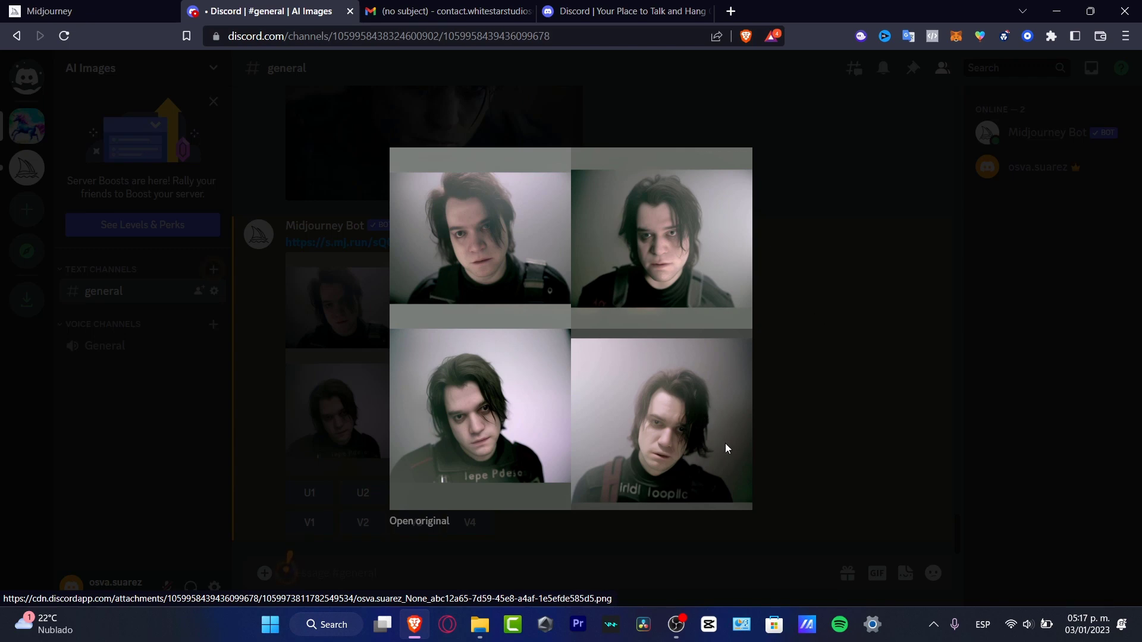
left_click(819, 396)
scroll(697, 429, "down", 10)
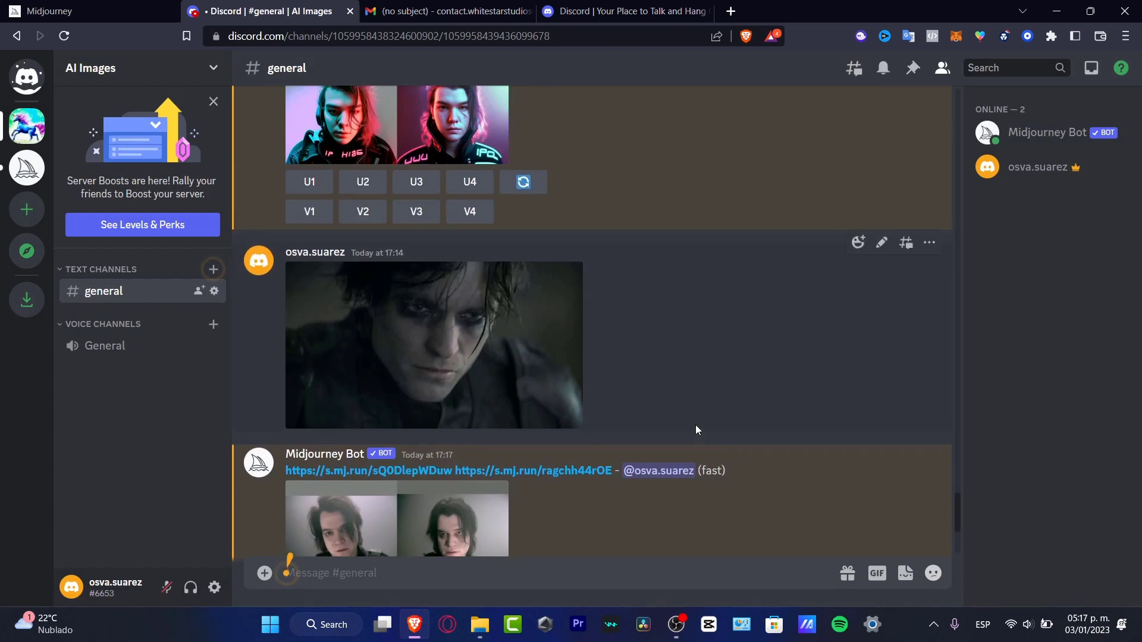
scroll(697, 430, "down", 6)
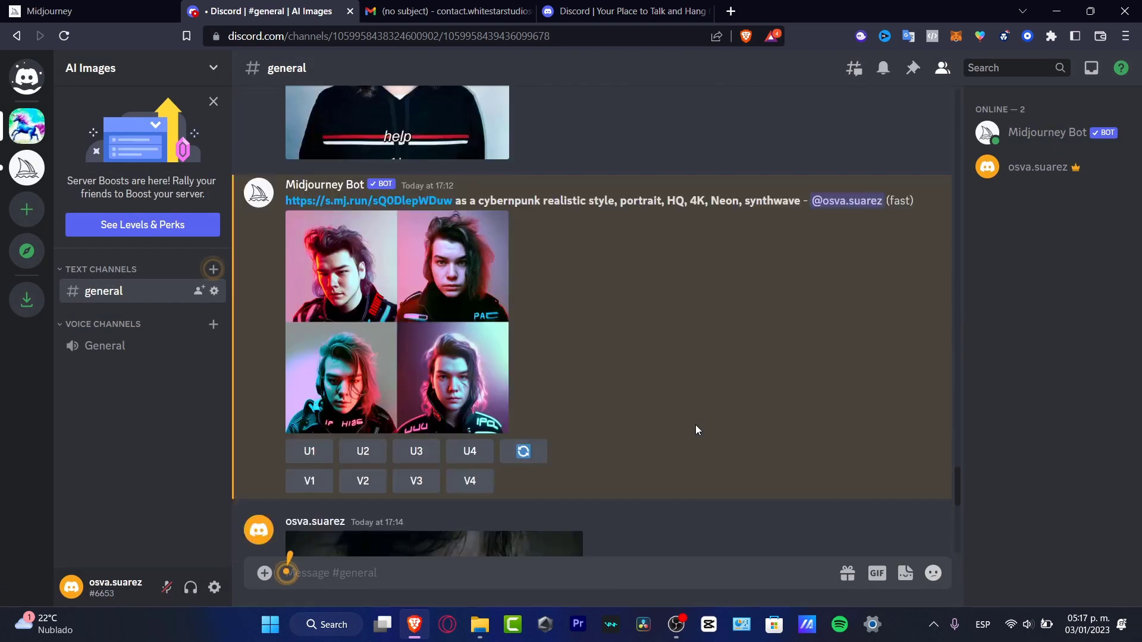
scroll(697, 429, "down", 2)
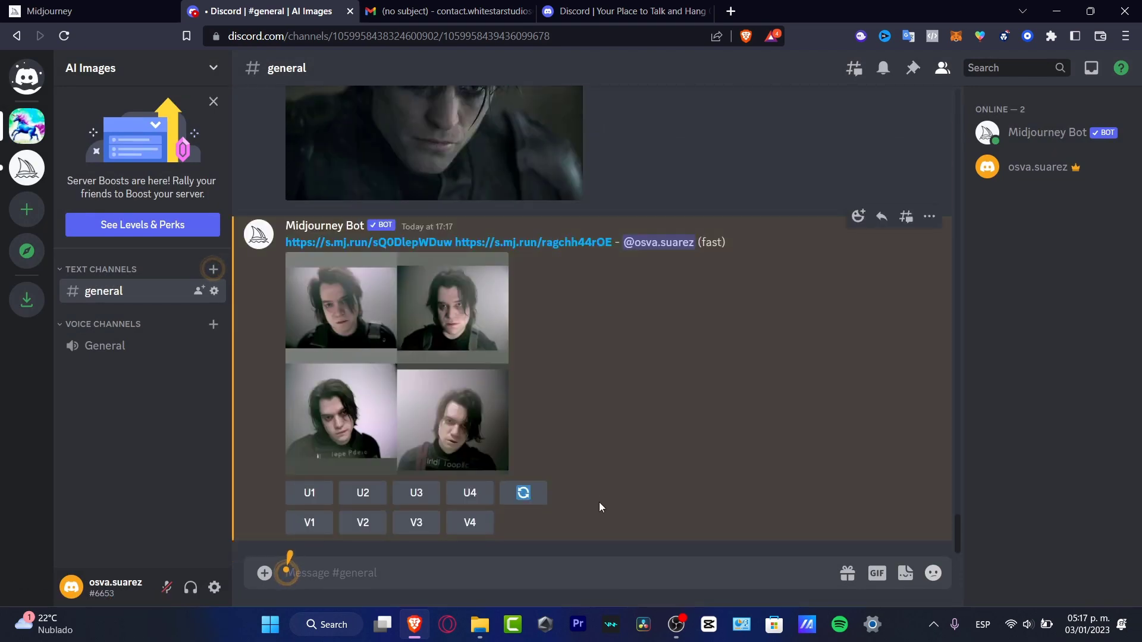
Post image.jpg from the MODEL folder to #general
left_click(480, 624)
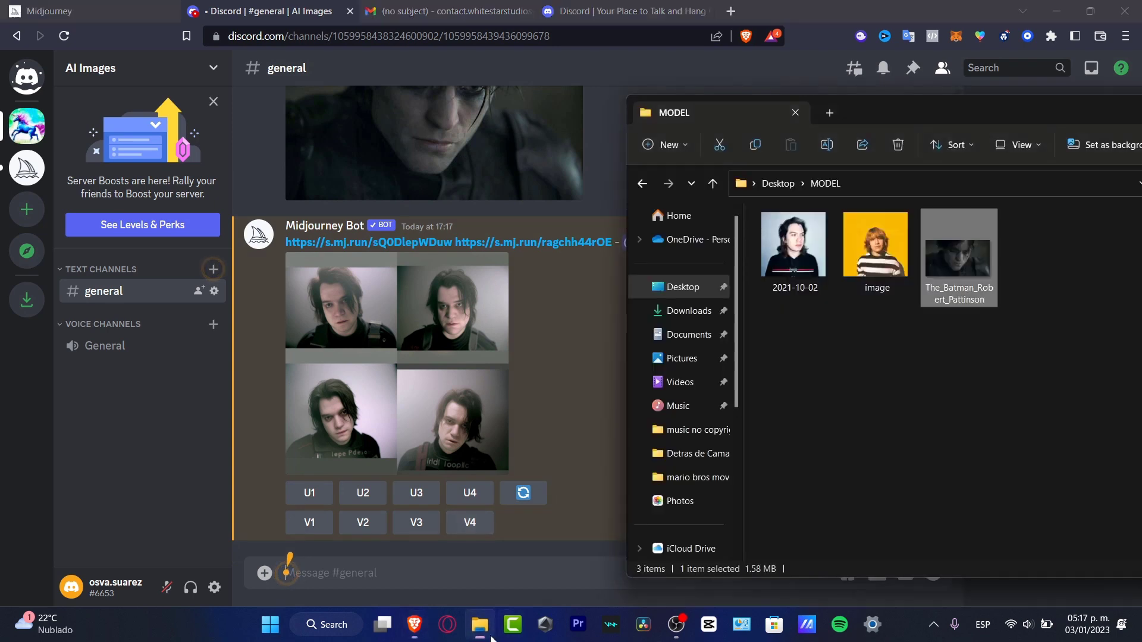
left_click(886, 247)
left_click_drag(886, 246, 583, 523)
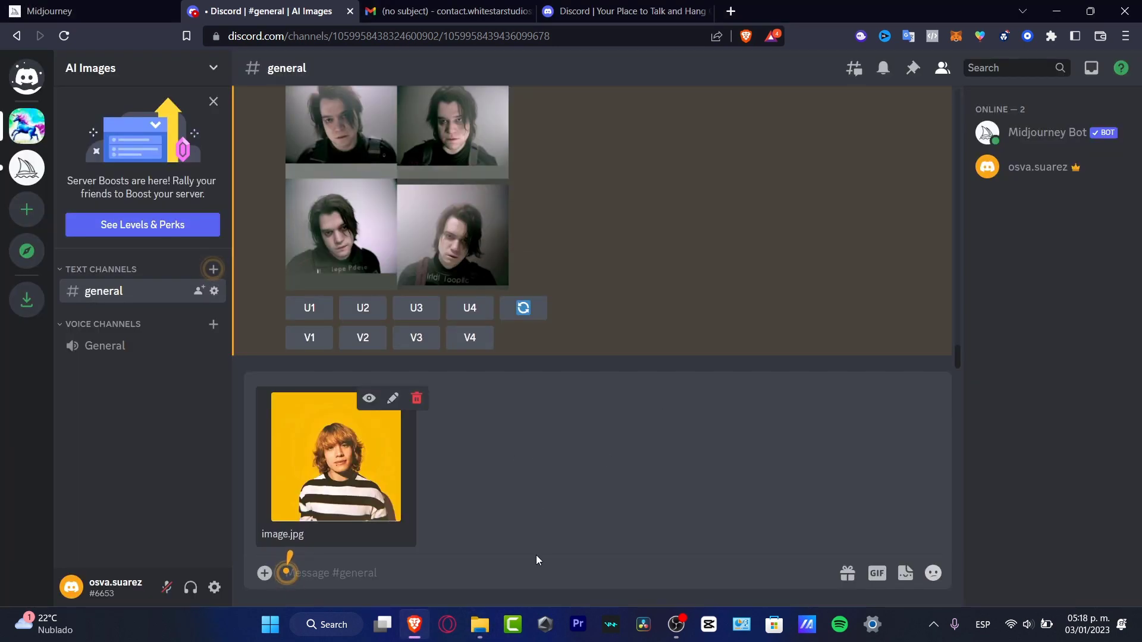
key("Return")
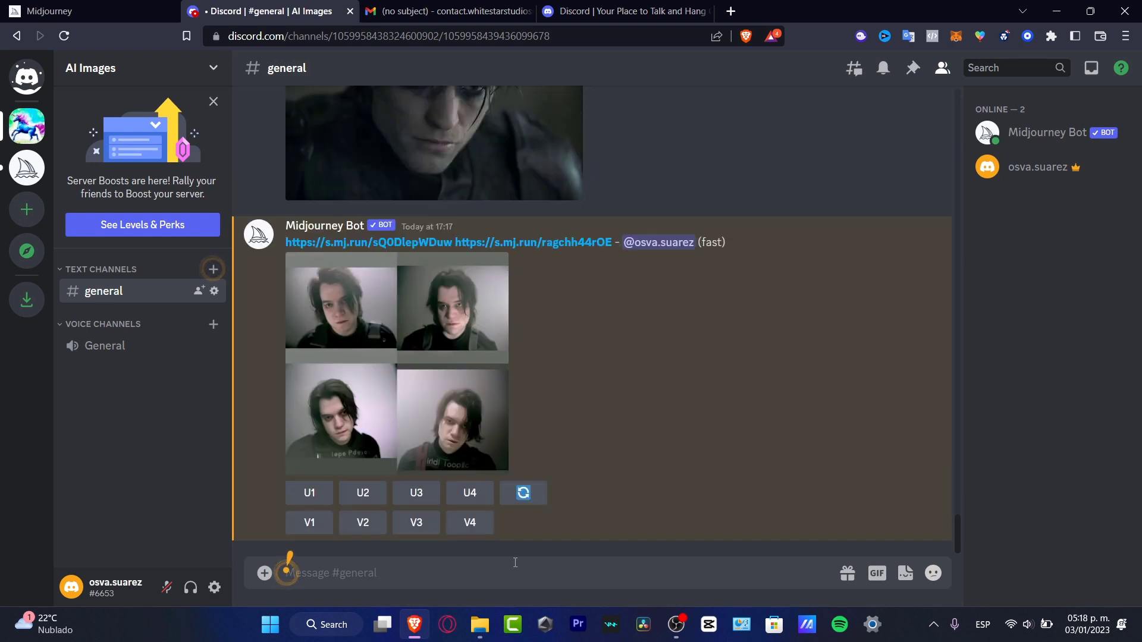
Start an /imagine prompt and copy the striped-shirt photo's image address
type("/imag")
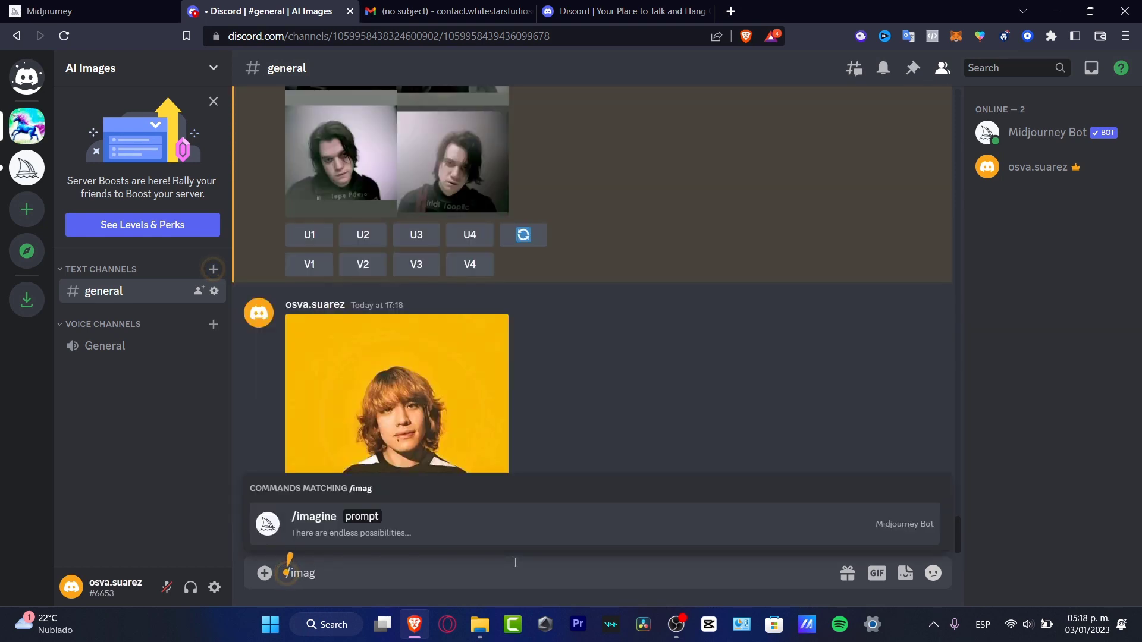
left_click(479, 535)
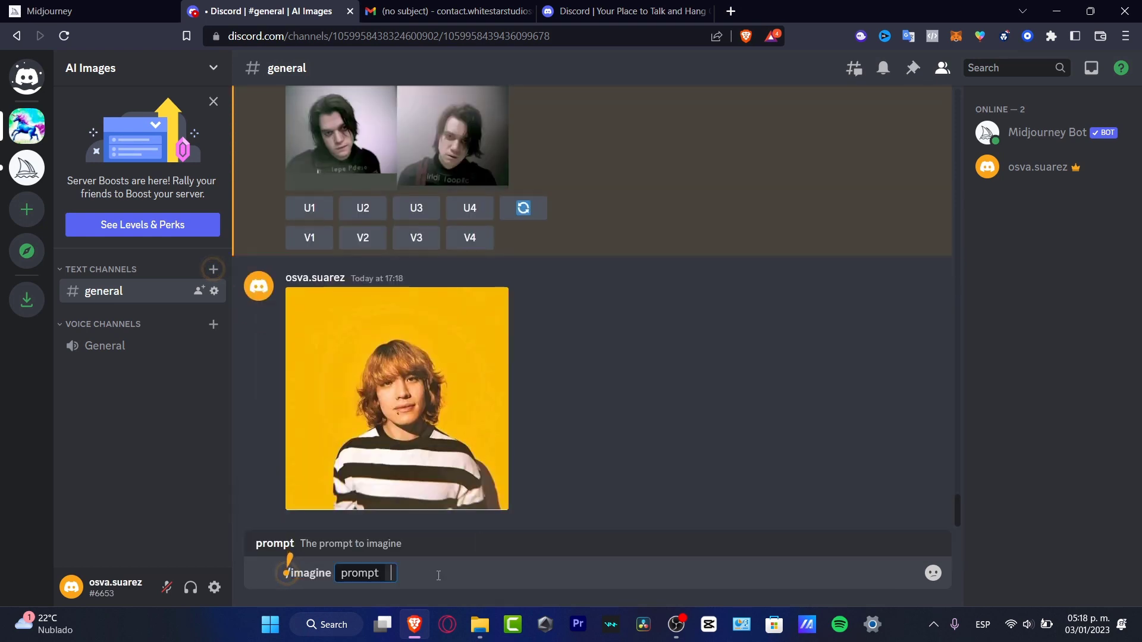
left_click(441, 437)
right_click(602, 345)
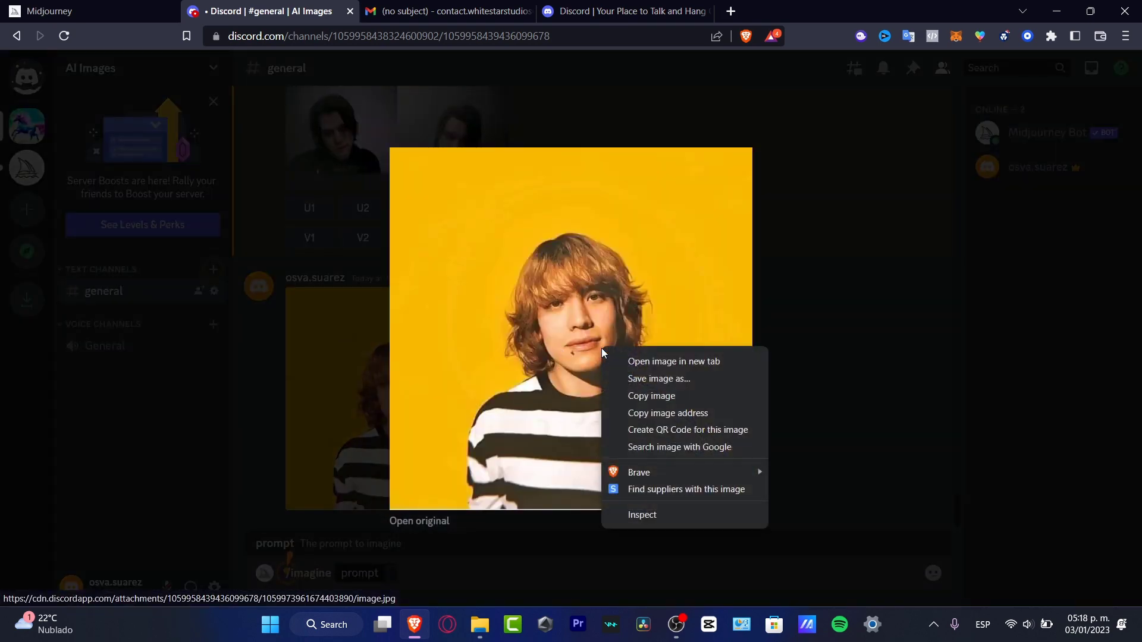
left_click(693, 413)
key("Escape")
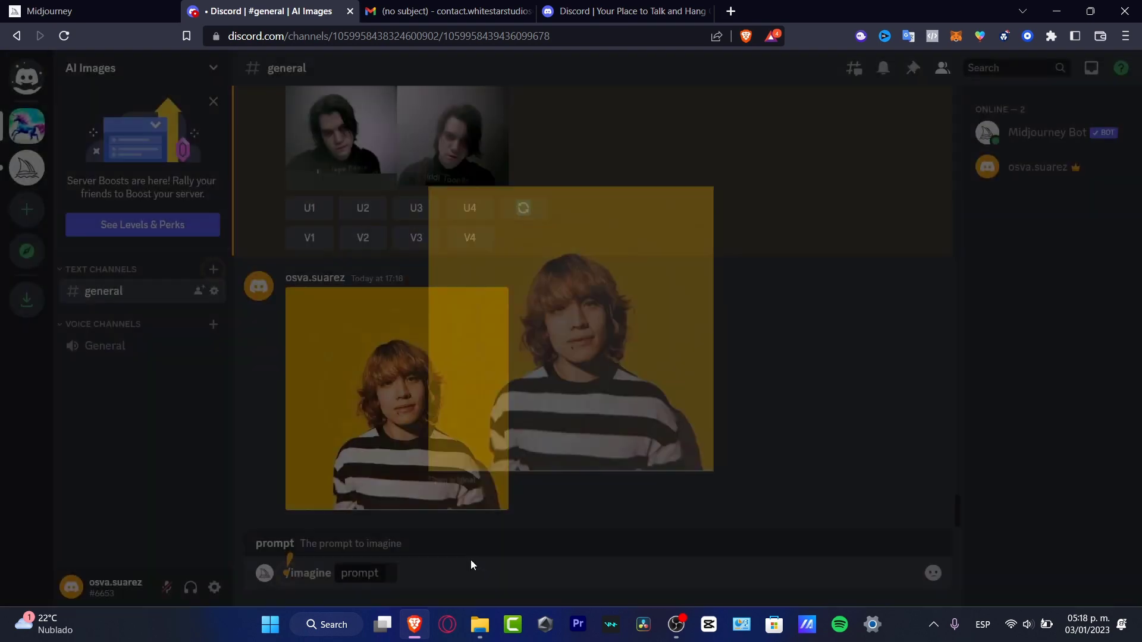
Paste the photo link without its size parameters and add 'dressed as the batman'
left_click(398, 577)
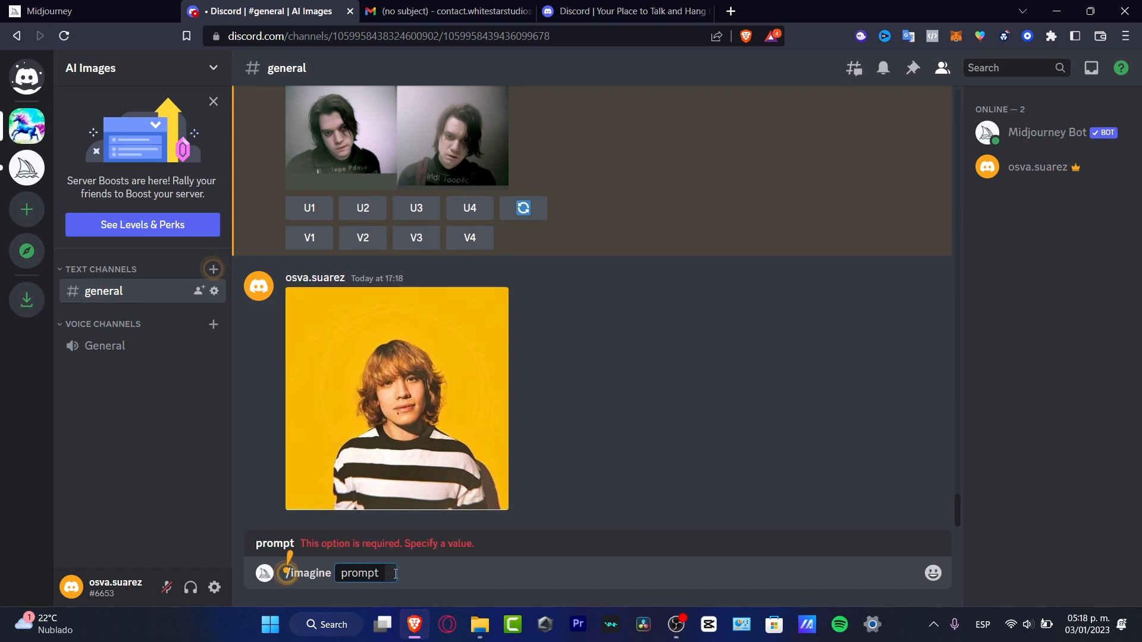
key("ctrl+v")
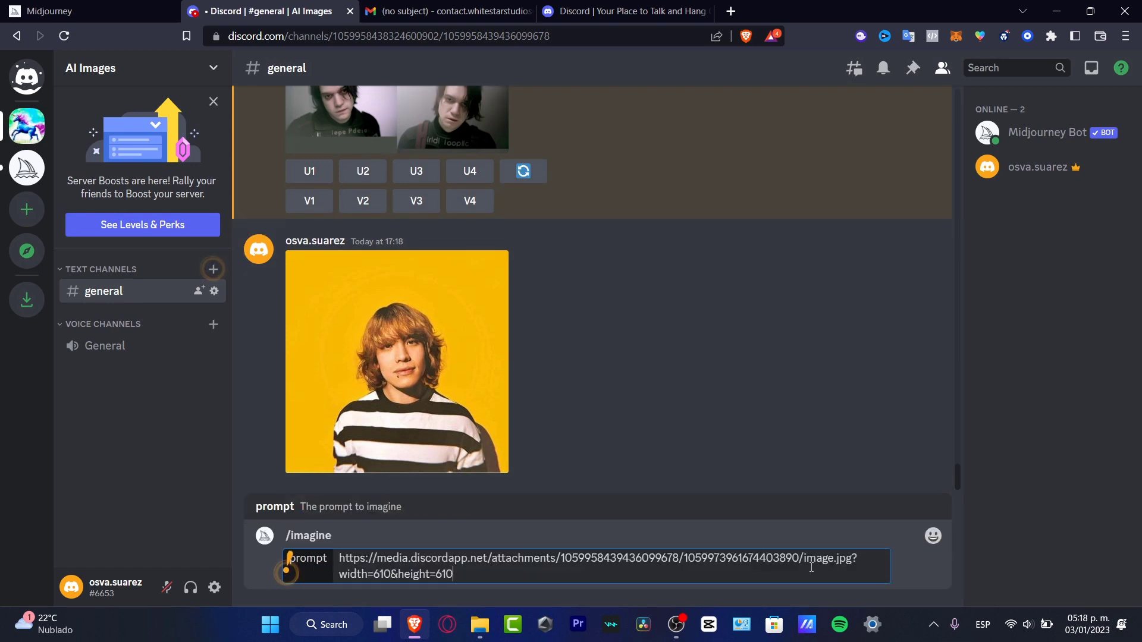
left_click_drag(811, 568, 853, 559)
key("BackSpace")
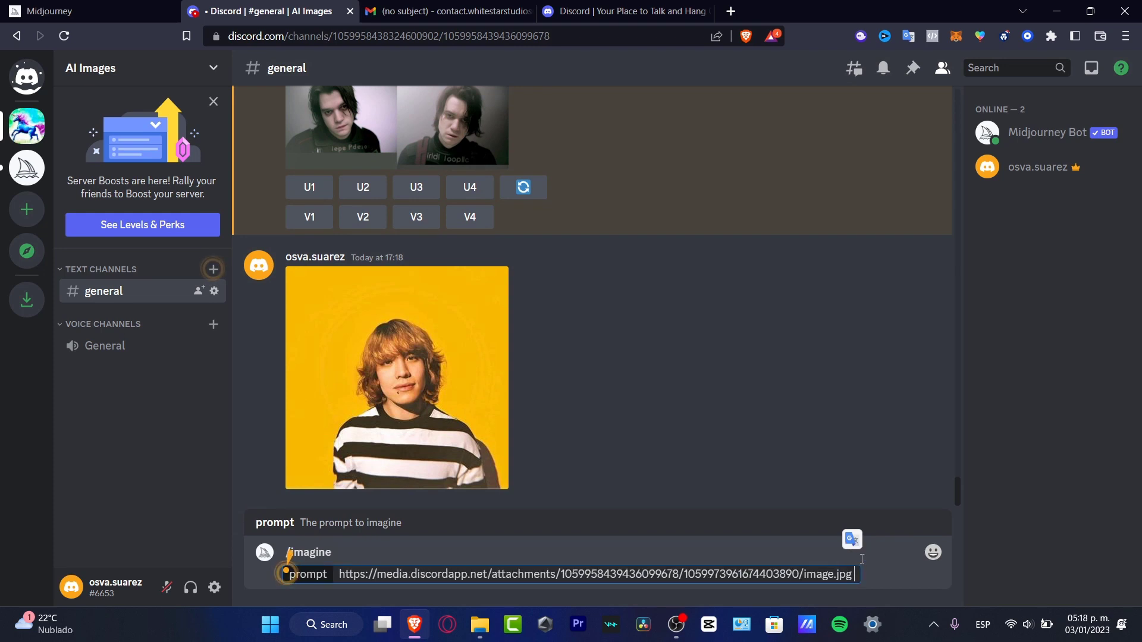
type("dressed as ")
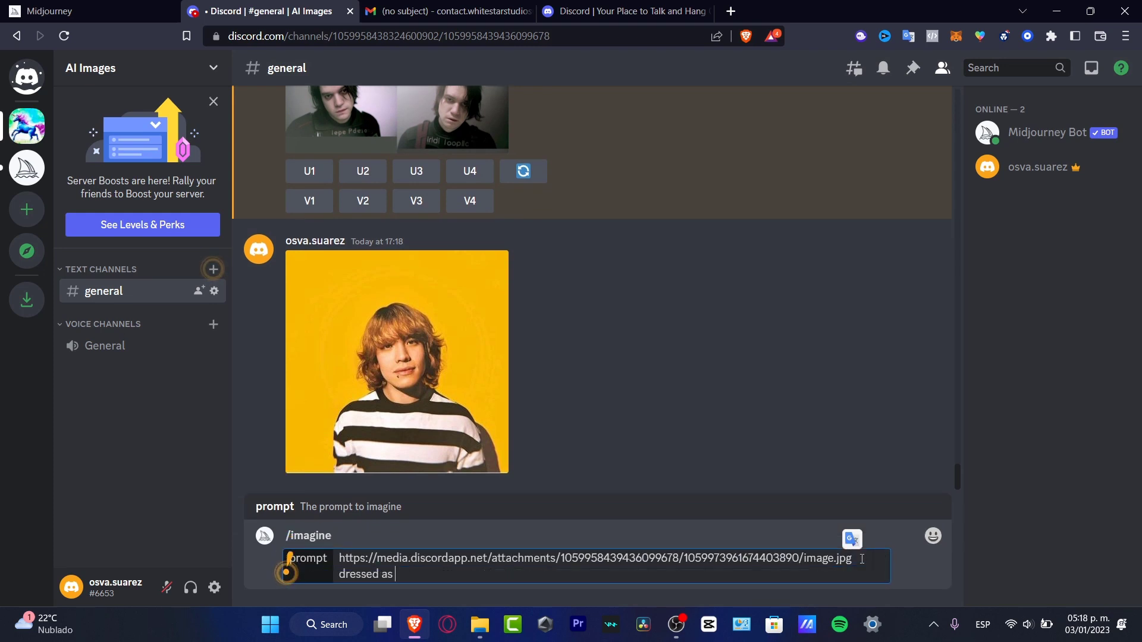
type("the batman")
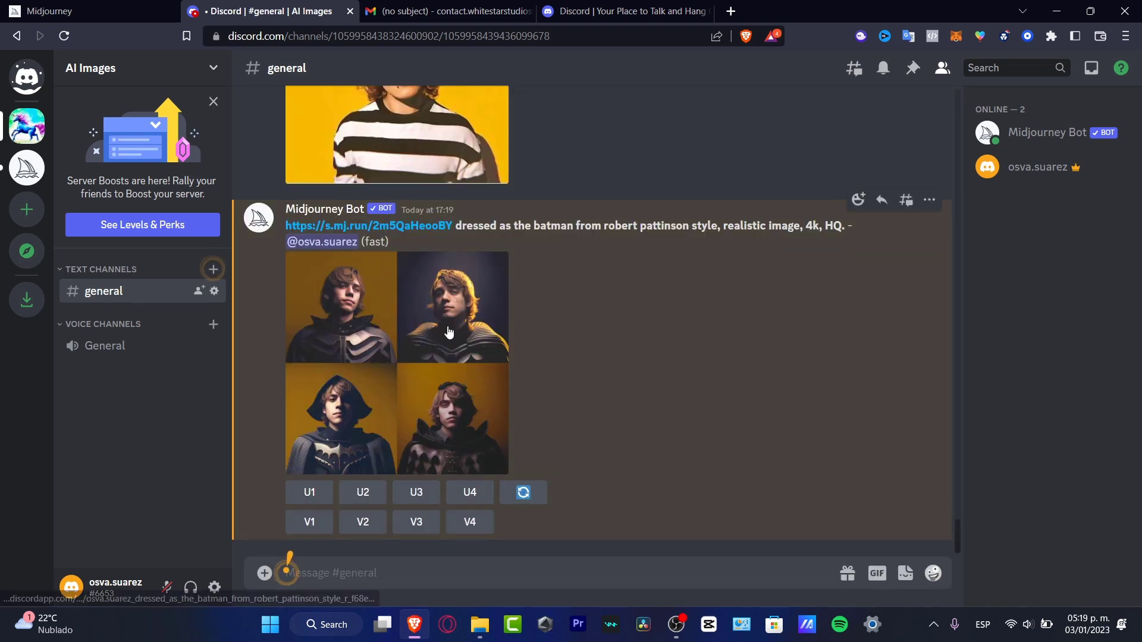
Inspect the finished Batman-style four-portrait grid enlarged, then type / to list the bot's commands
left_click(473, 322)
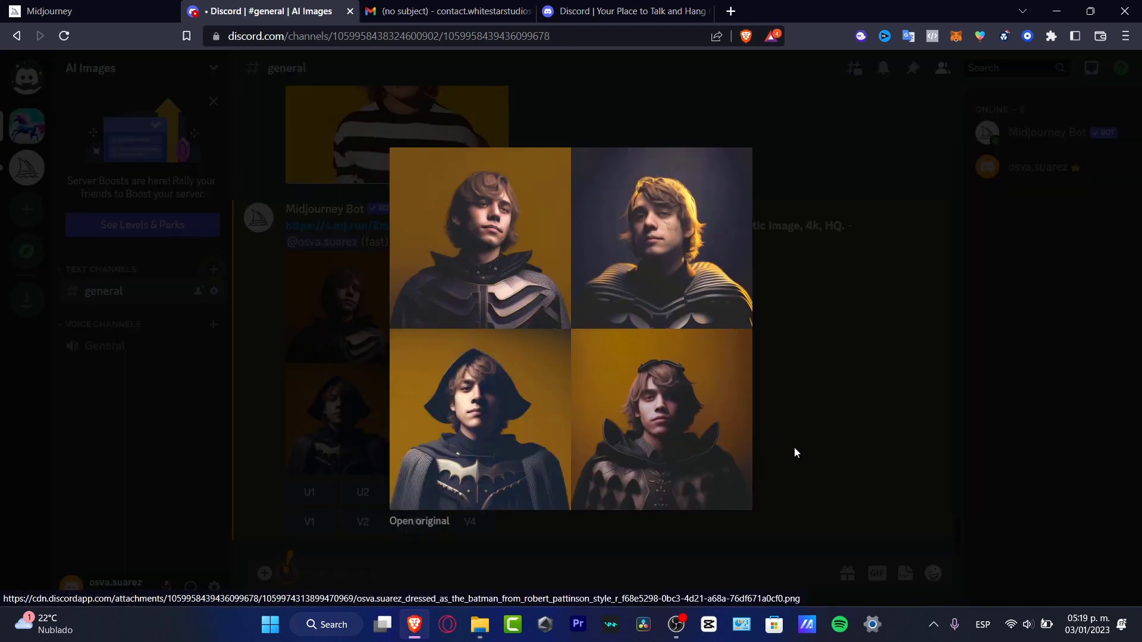
left_click(809, 448)
scroll(697, 448, "up", 4)
scroll(506, 388, "down", 4)
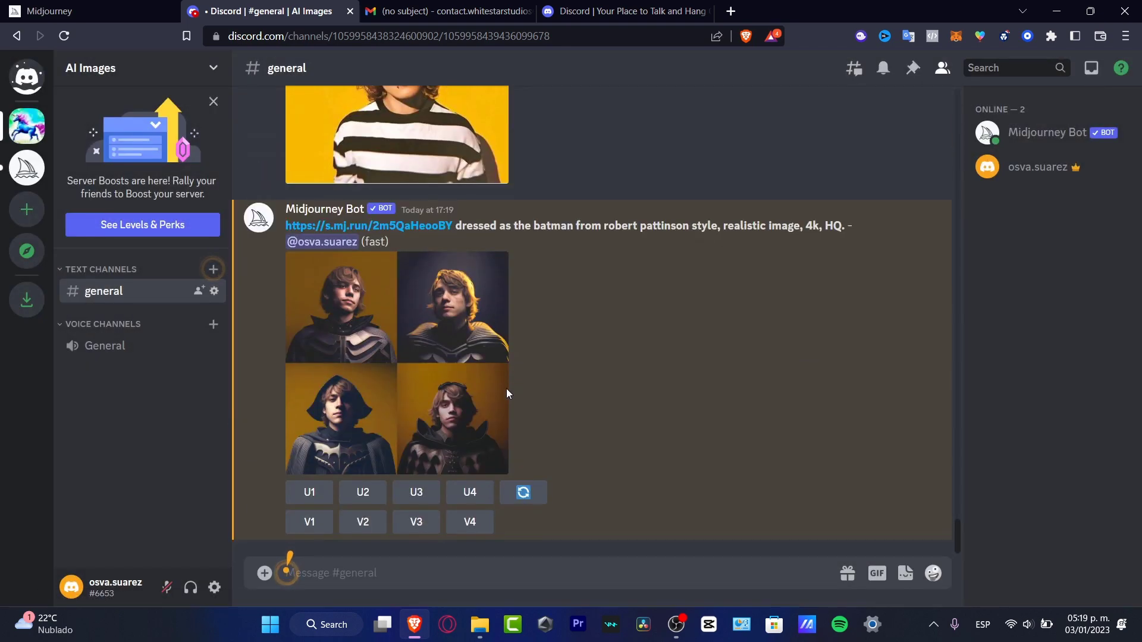
left_click(348, 391)
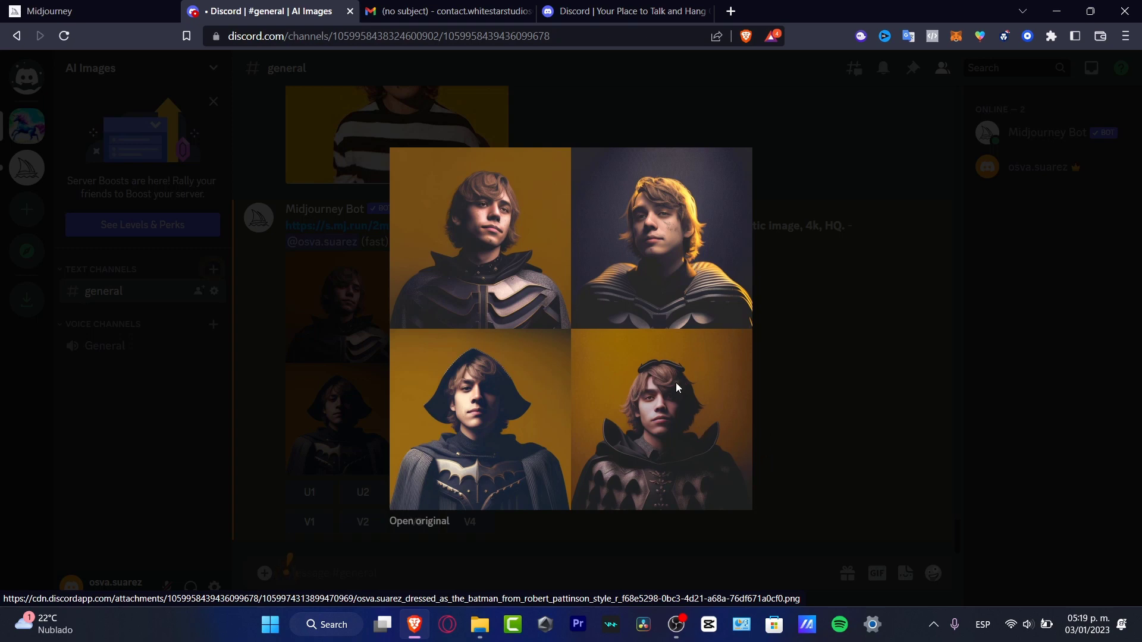
left_click(808, 390)
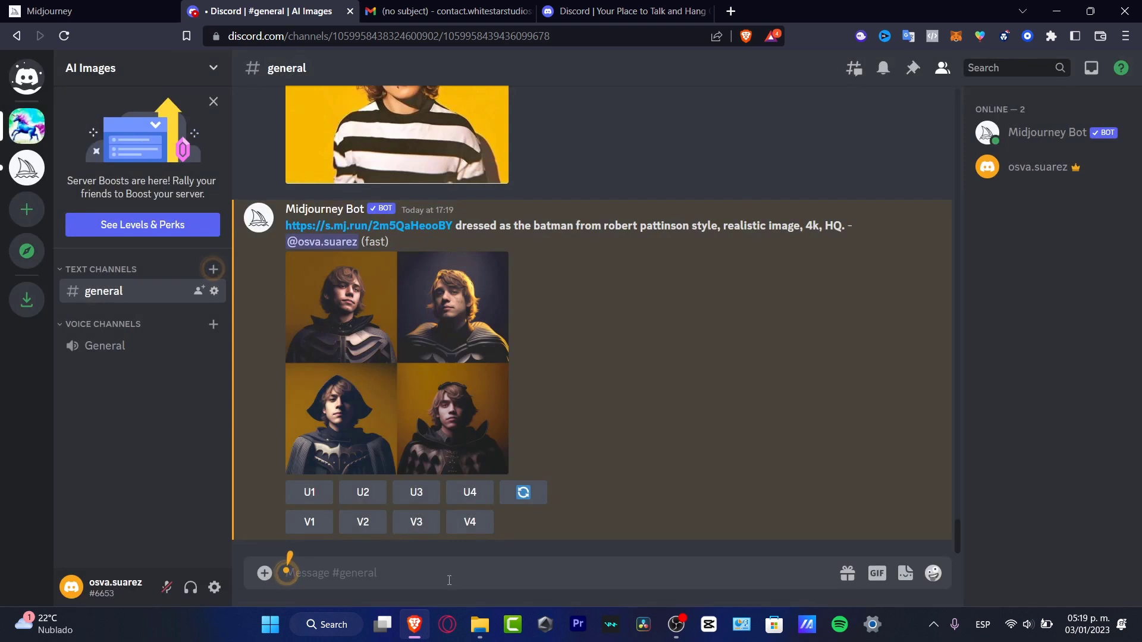
type("/")
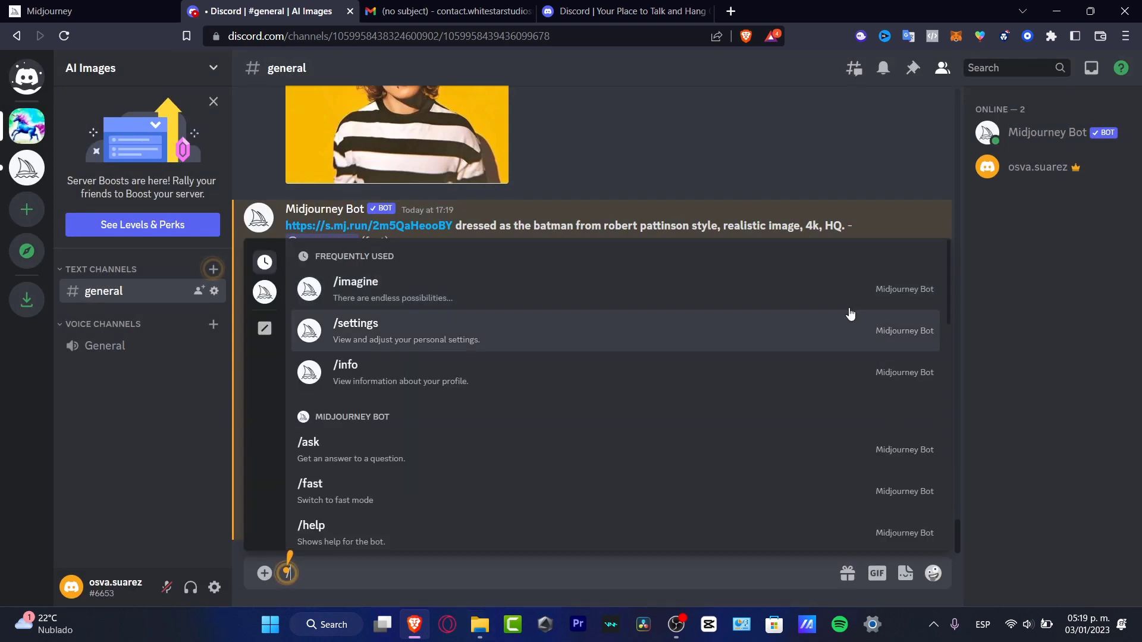
Choose /imagine and copy the 2021-10-02.jpg photo's image address
left_click(714, 308)
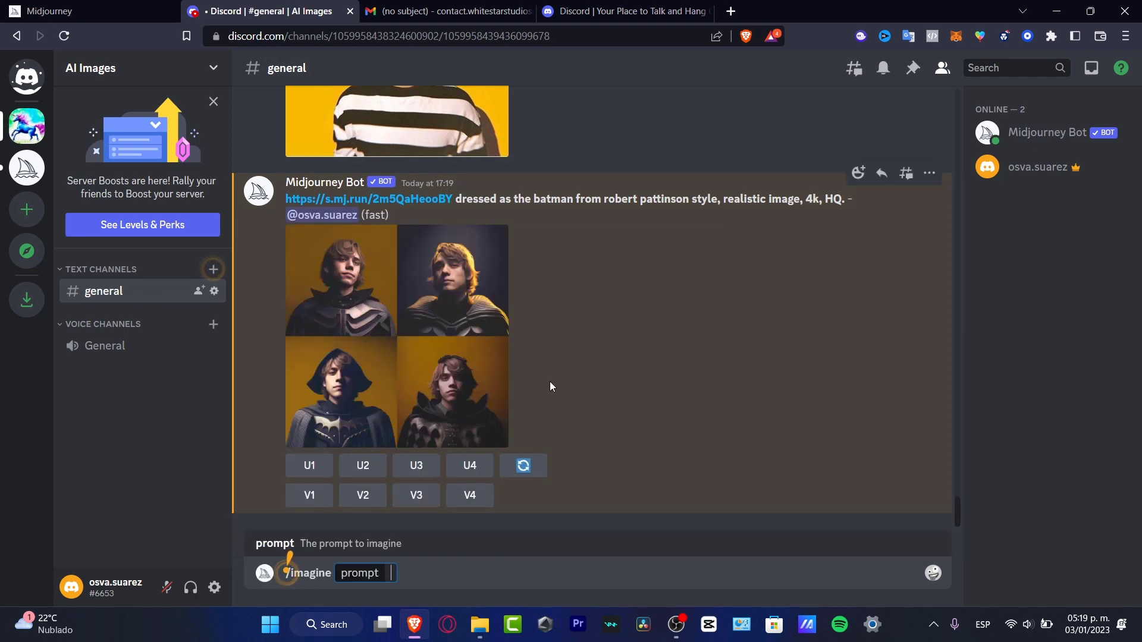
scroll(550, 384, "up", 15)
left_click(453, 460)
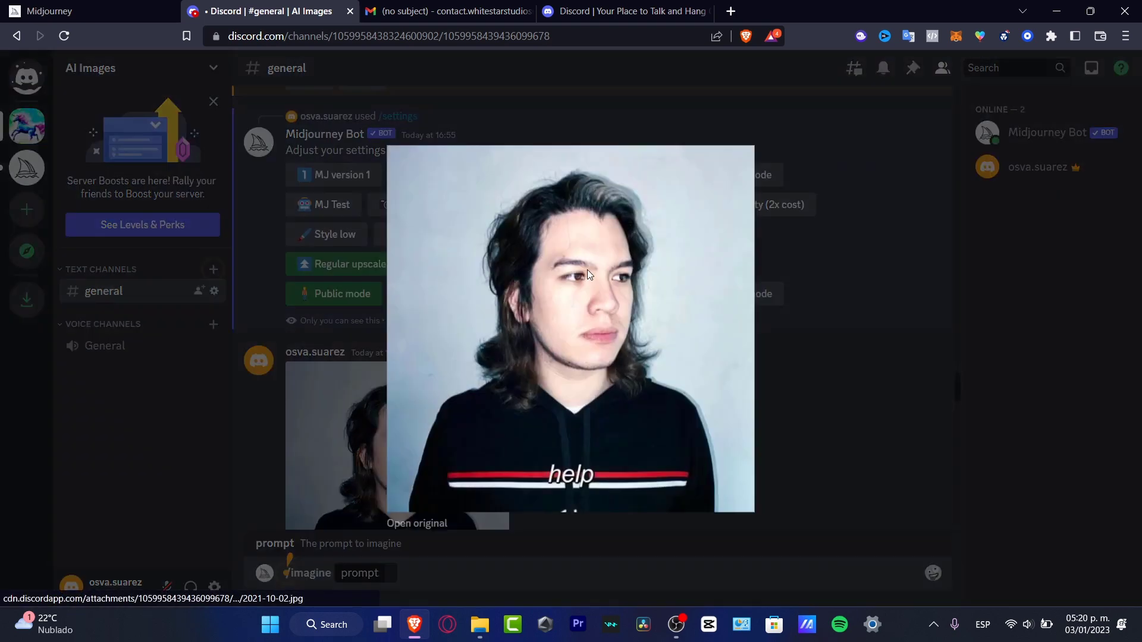
right_click(621, 279)
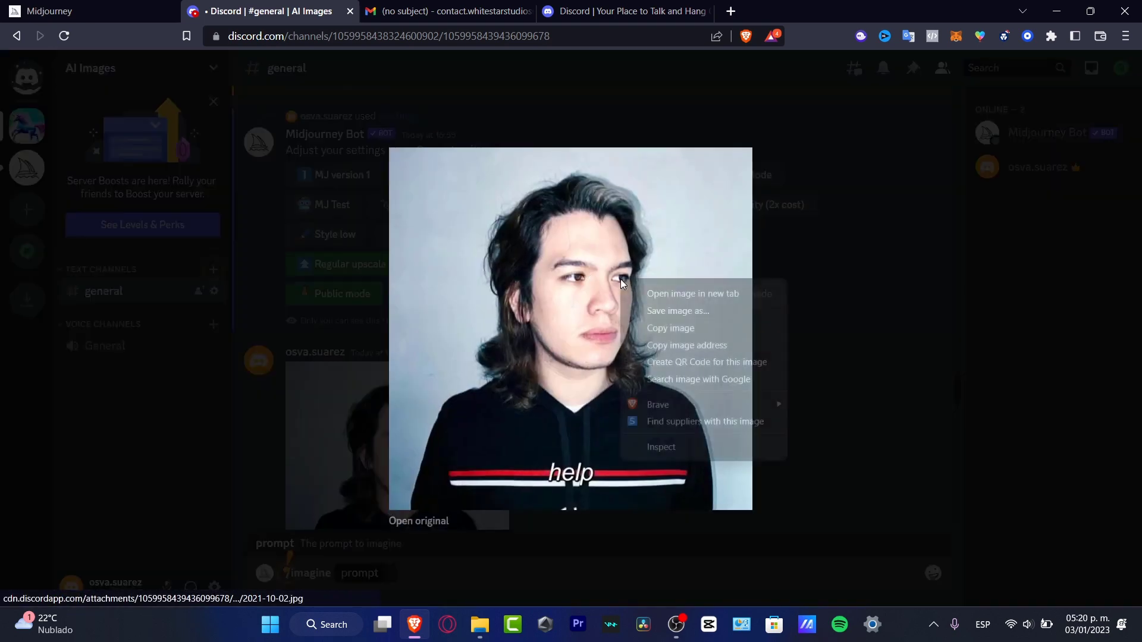
left_click(737, 344)
left_click(766, 390)
Paste the link into the prompt and delete its ?width=611&height=610 tail
scroll(720, 390, "down", 15)
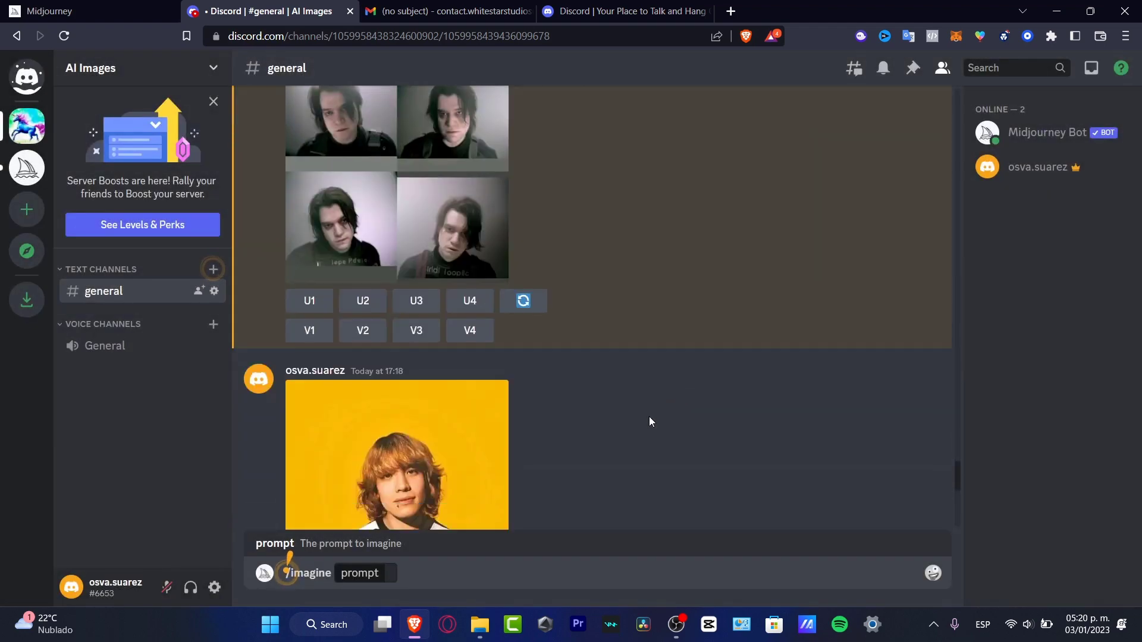
left_click(398, 579)
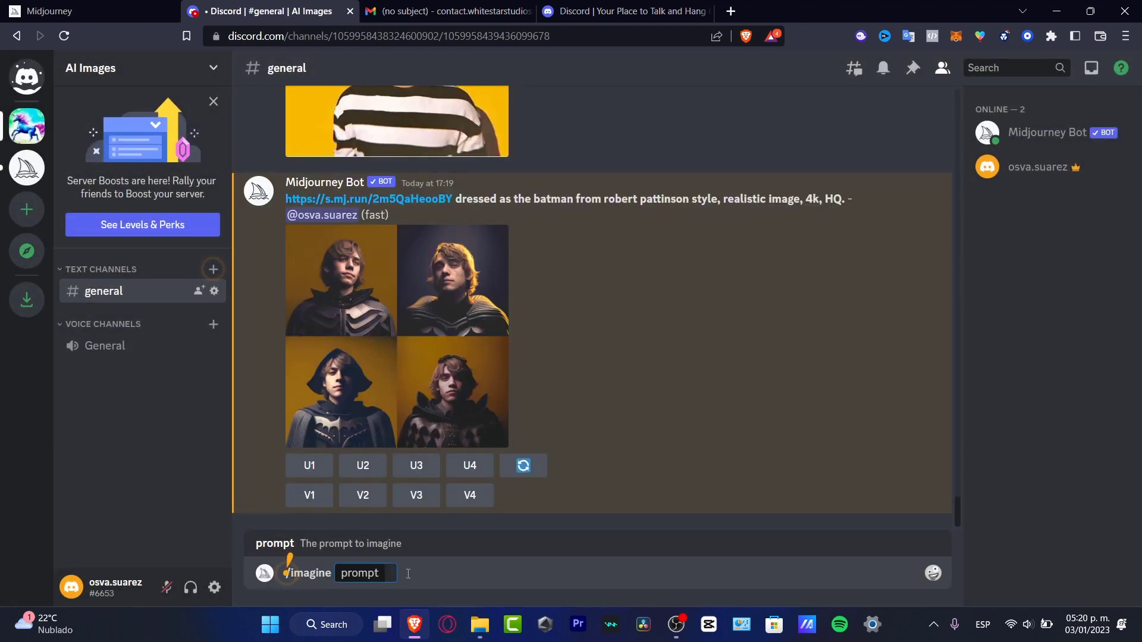
key("ctrl+v")
left_click_drag(450, 575, 882, 559)
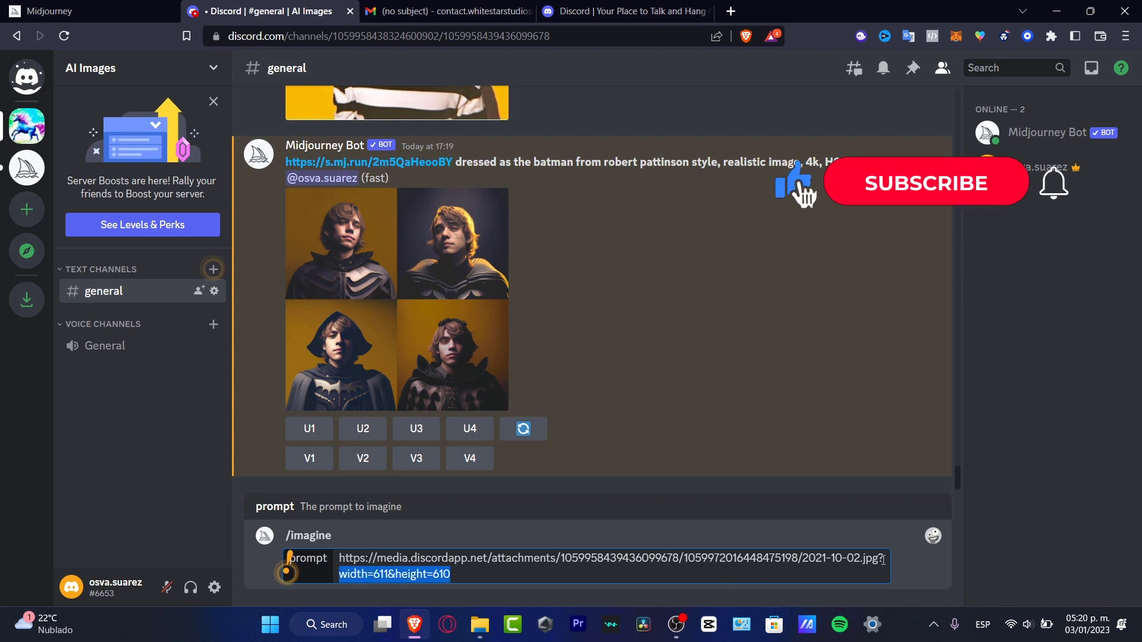
key("BackSpace")
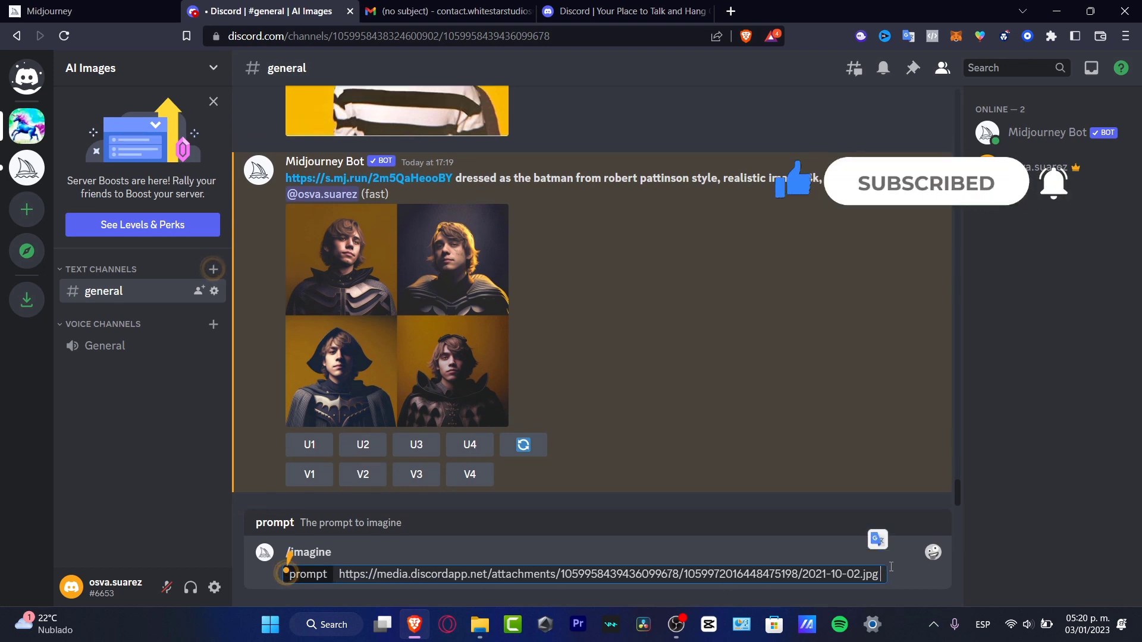